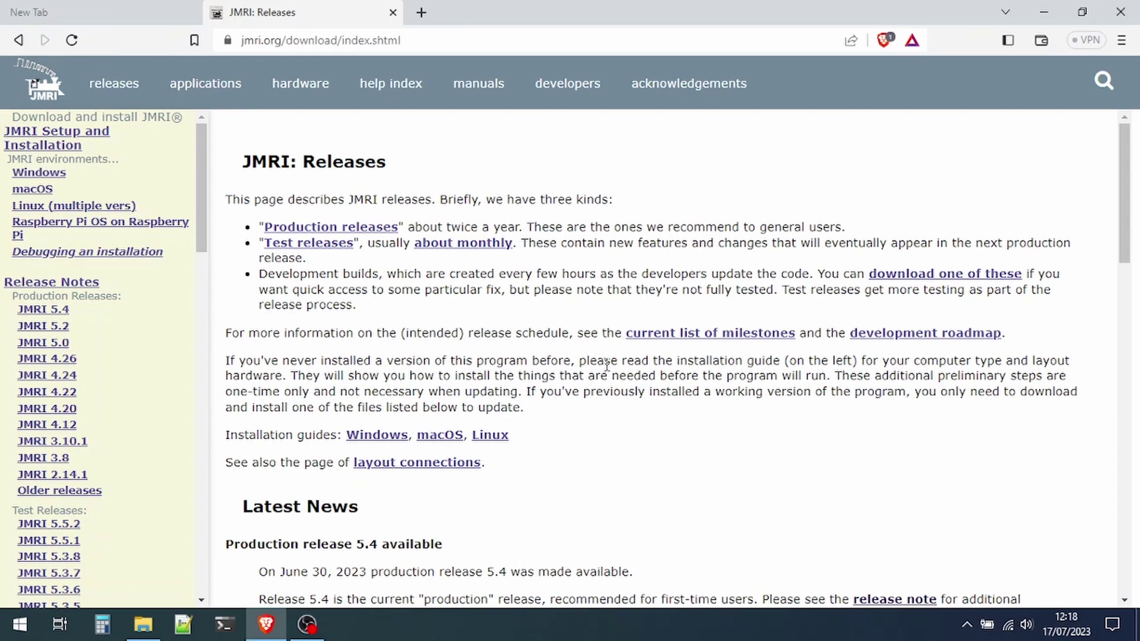
# Step: Open the JMRI 5.4 release notes, follow the Java 11 guide, and scroll to Additional Source of Installers
pyautogui.click(43, 315)
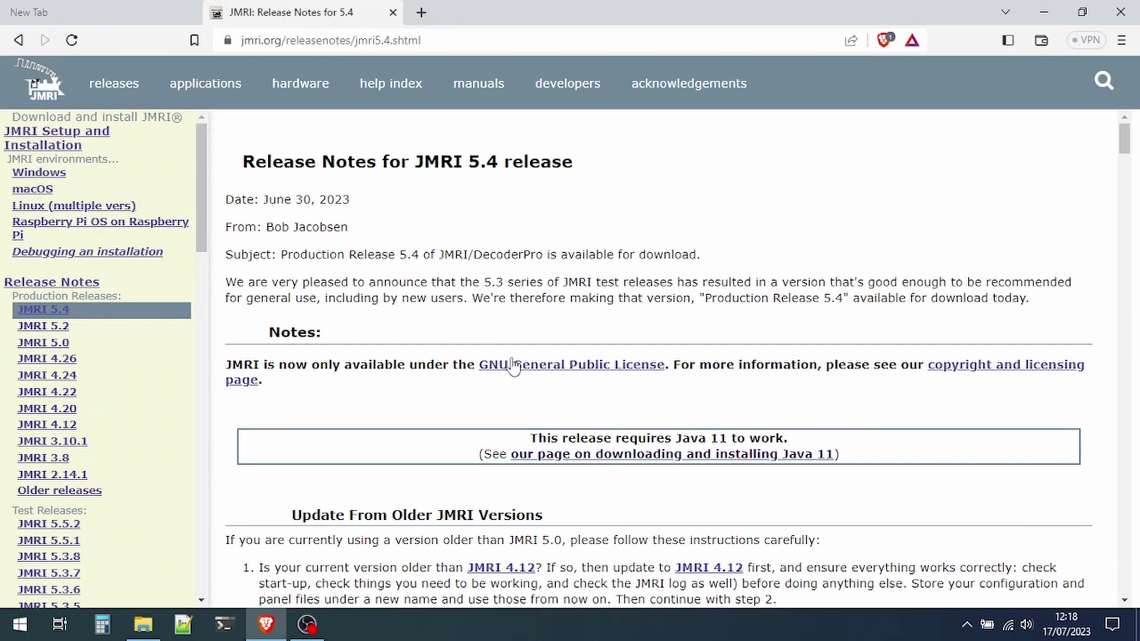
pyautogui.click(621, 459)
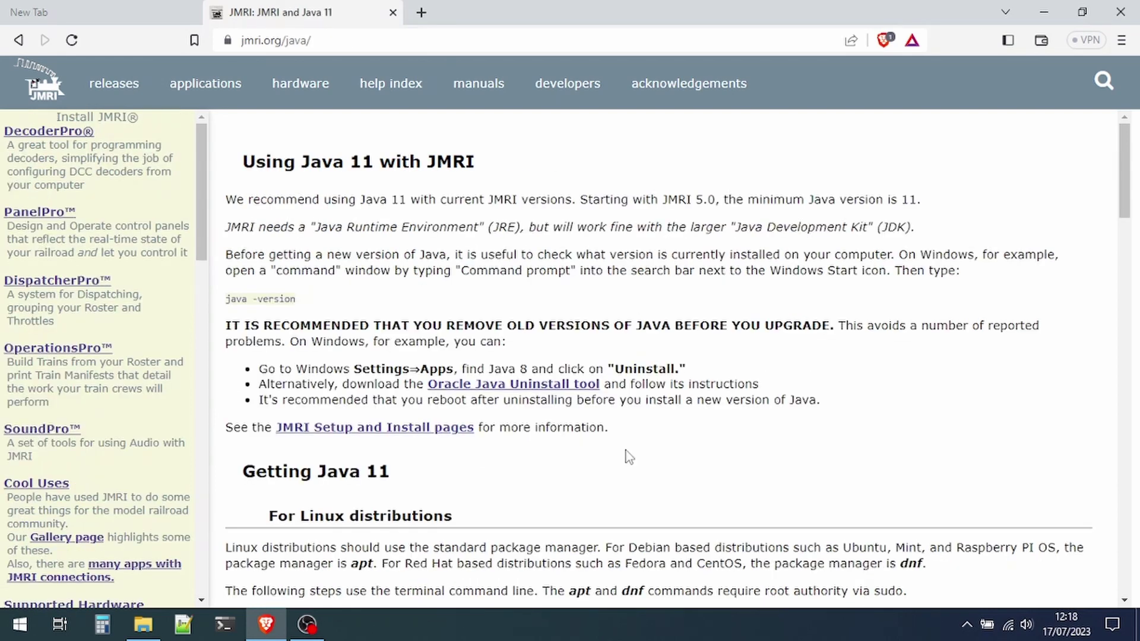
pyautogui.scroll(-6, 624, 458)
pyautogui.scroll(-3, 628, 457)
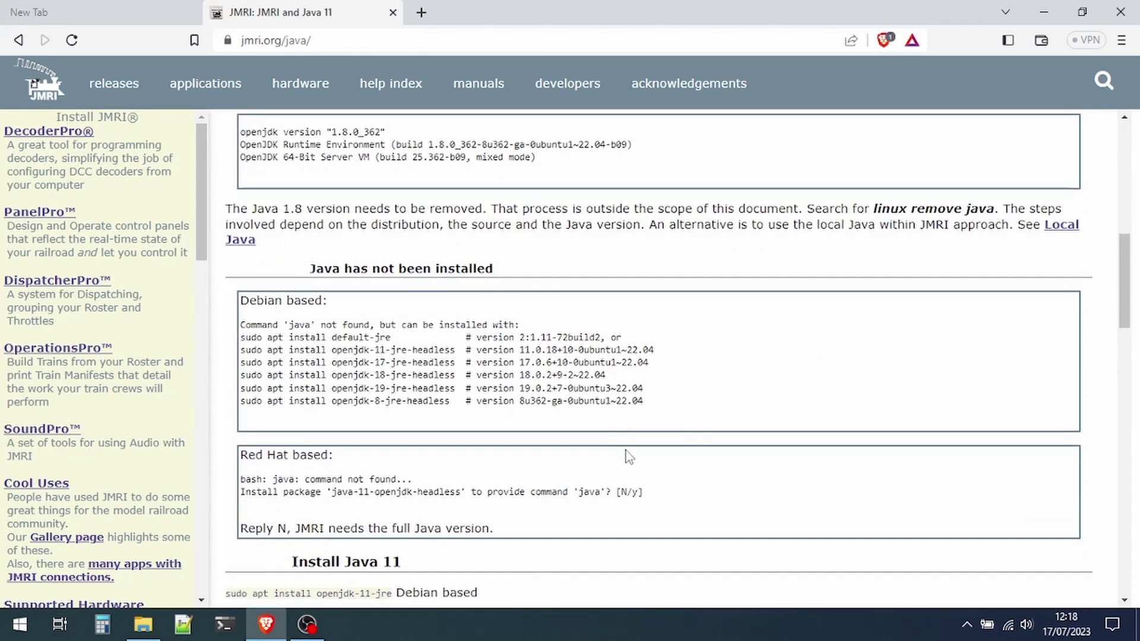
pyautogui.scroll(-2, 629, 457)
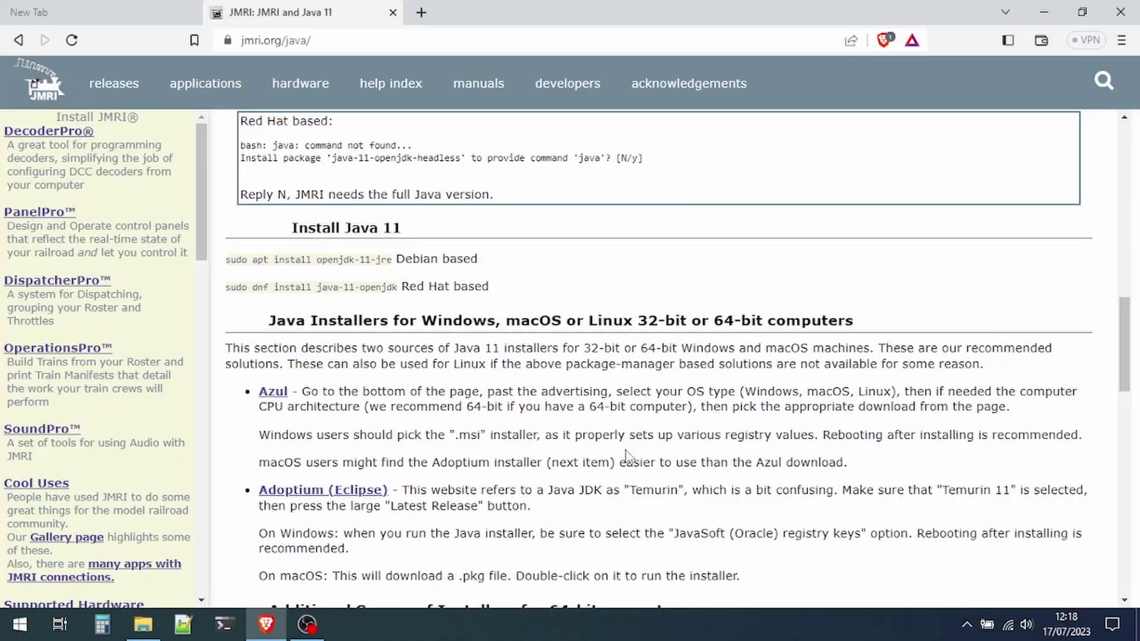
pyautogui.scroll(-3, 628, 457)
pyautogui.scroll(-4, 629, 457)
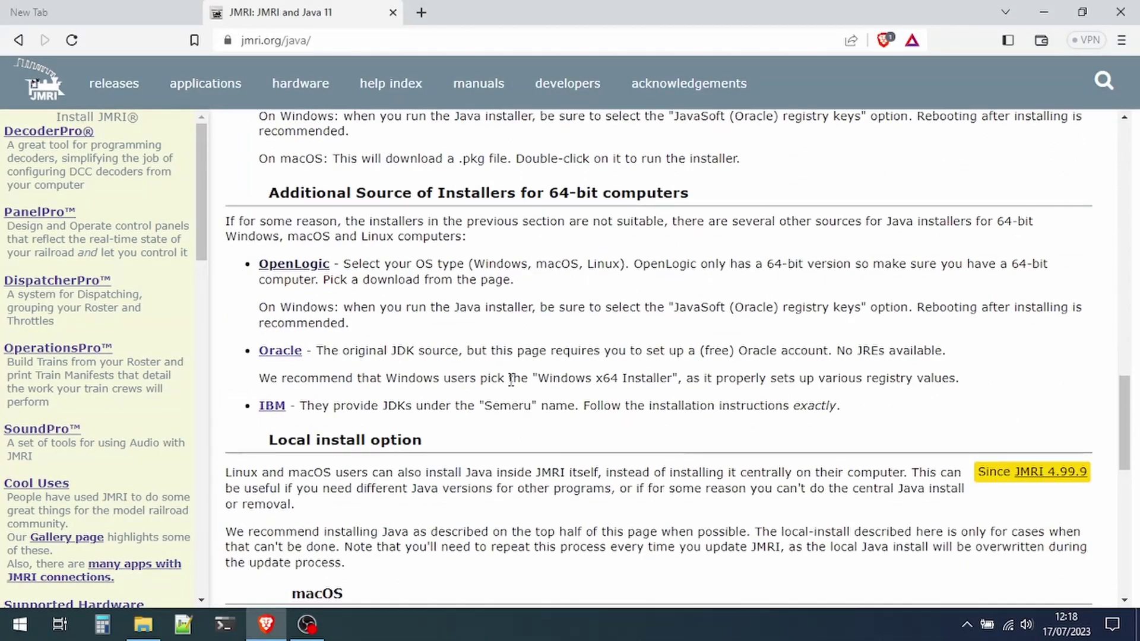
# Step: Open OpenLogic's OpenJDK downloads filtered to Java 11, Windows, x86 64-bit
pyautogui.click(288, 273)
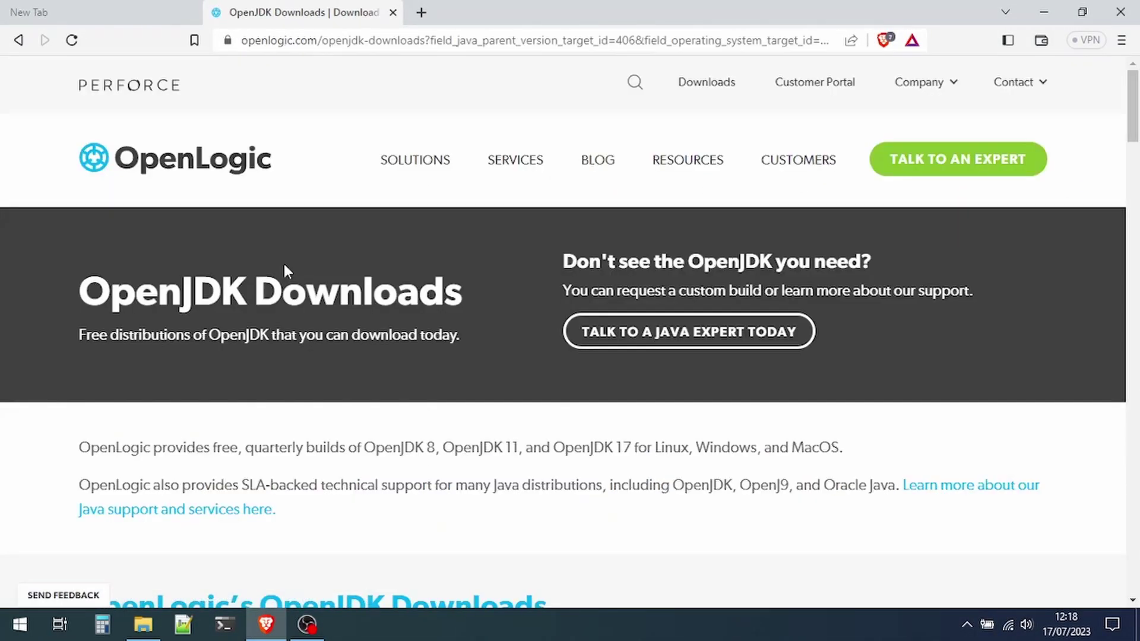
pyautogui.scroll(-5, 340, 280)
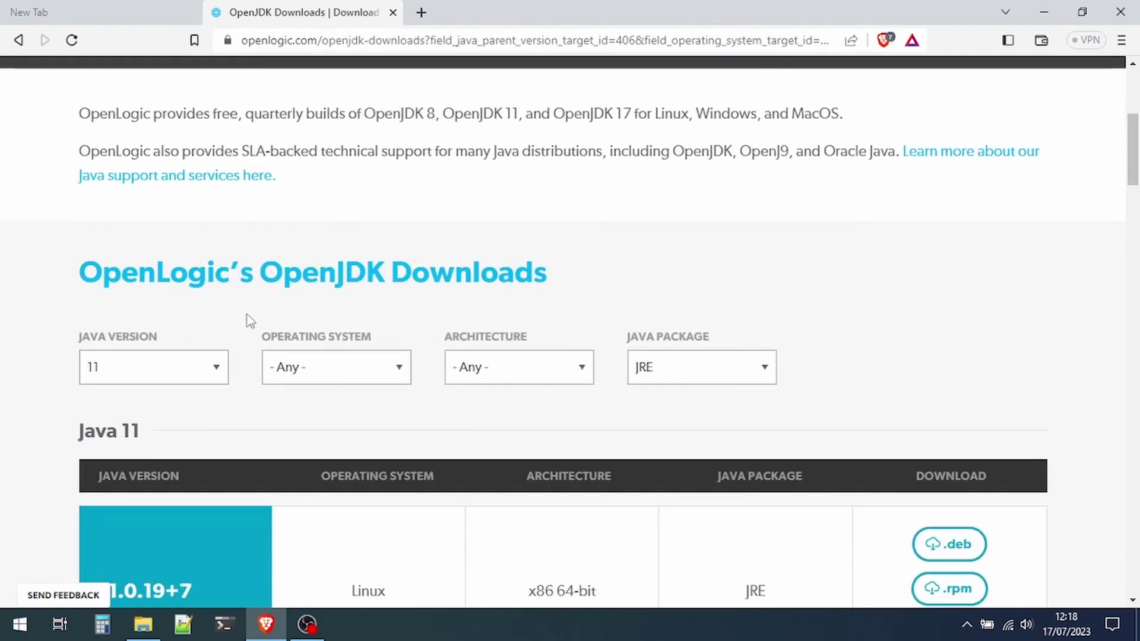
pyautogui.click(221, 373)
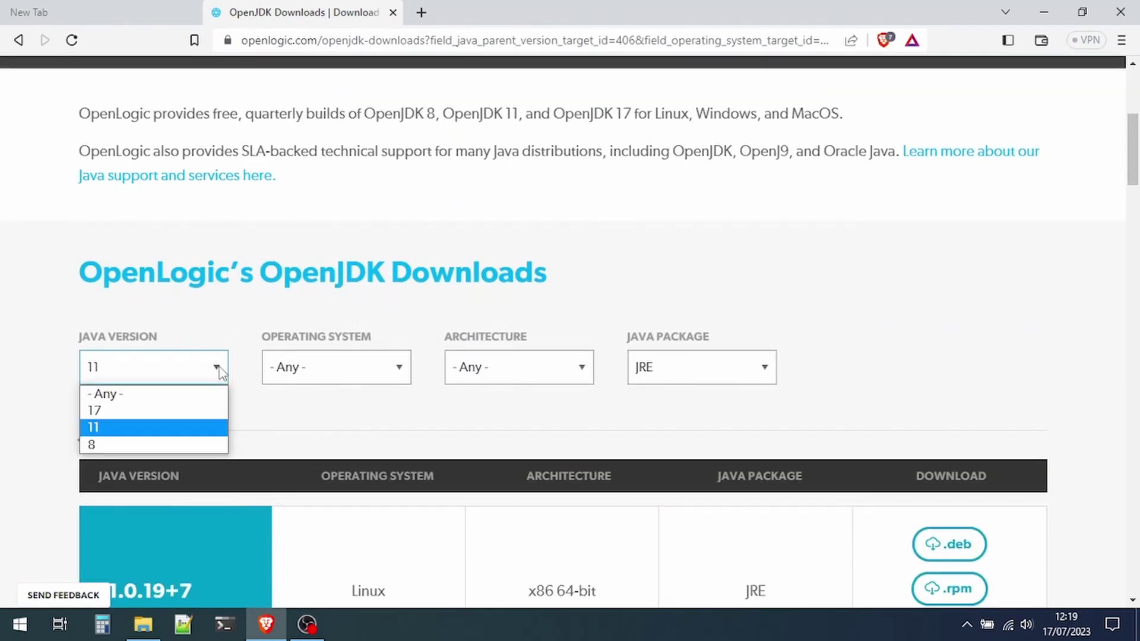
pyautogui.click(210, 432)
pyautogui.click(322, 372)
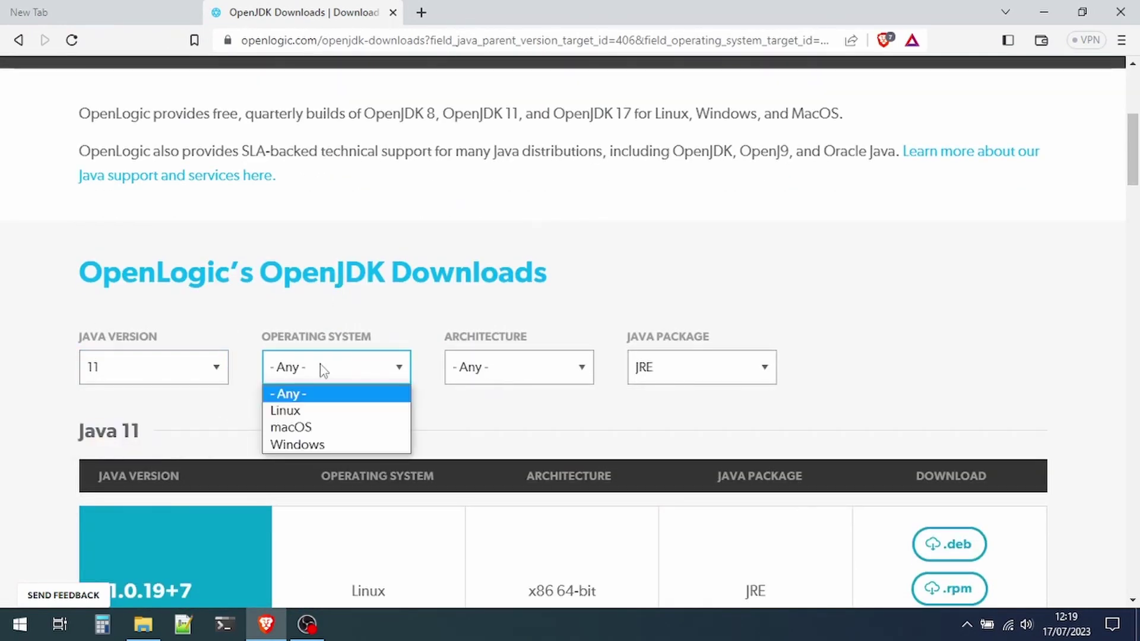
pyautogui.click(317, 443)
pyautogui.click(478, 373)
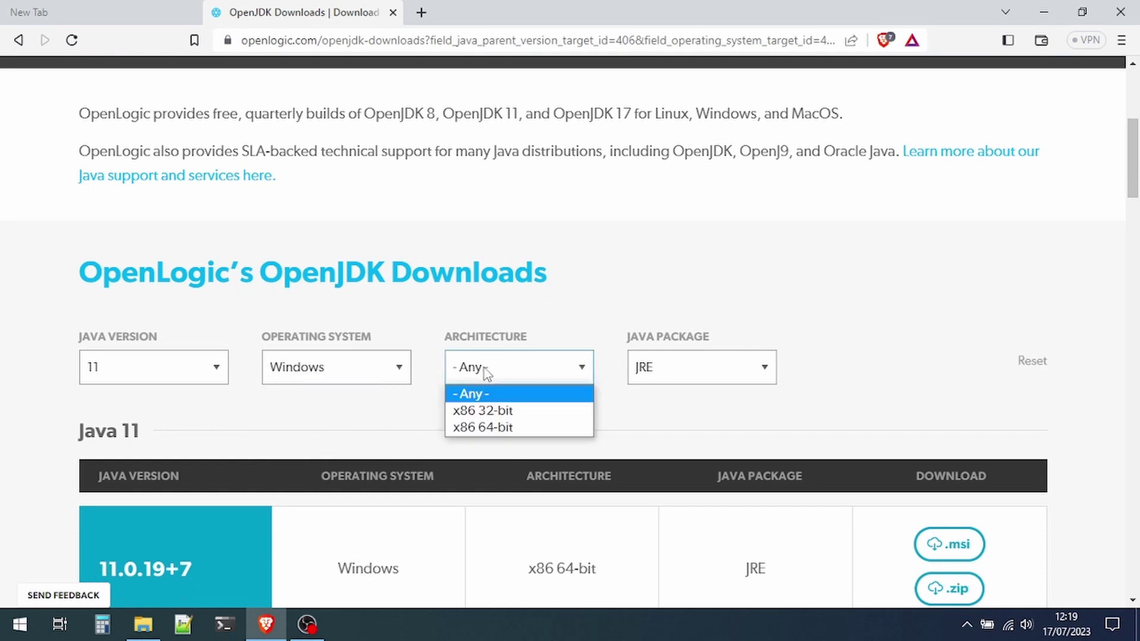
pyautogui.click(496, 427)
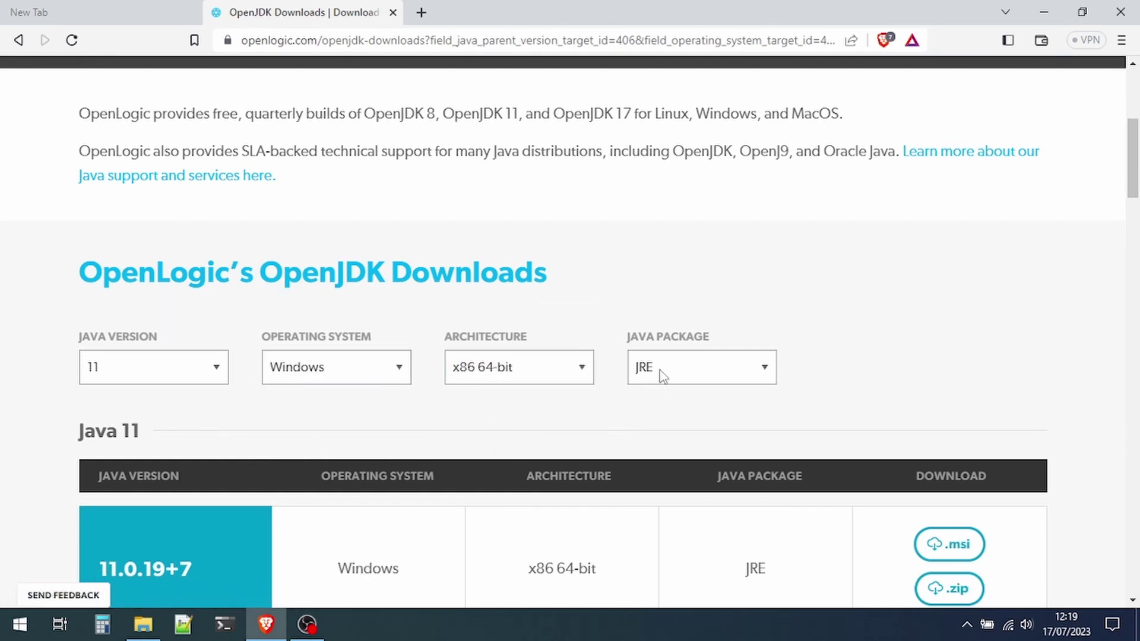
# Step: Download and save openlogic-openjdk-jre-11.0.19+7-windows-x64.msi to the Downloads folder
pyautogui.scroll(-3, 899, 332)
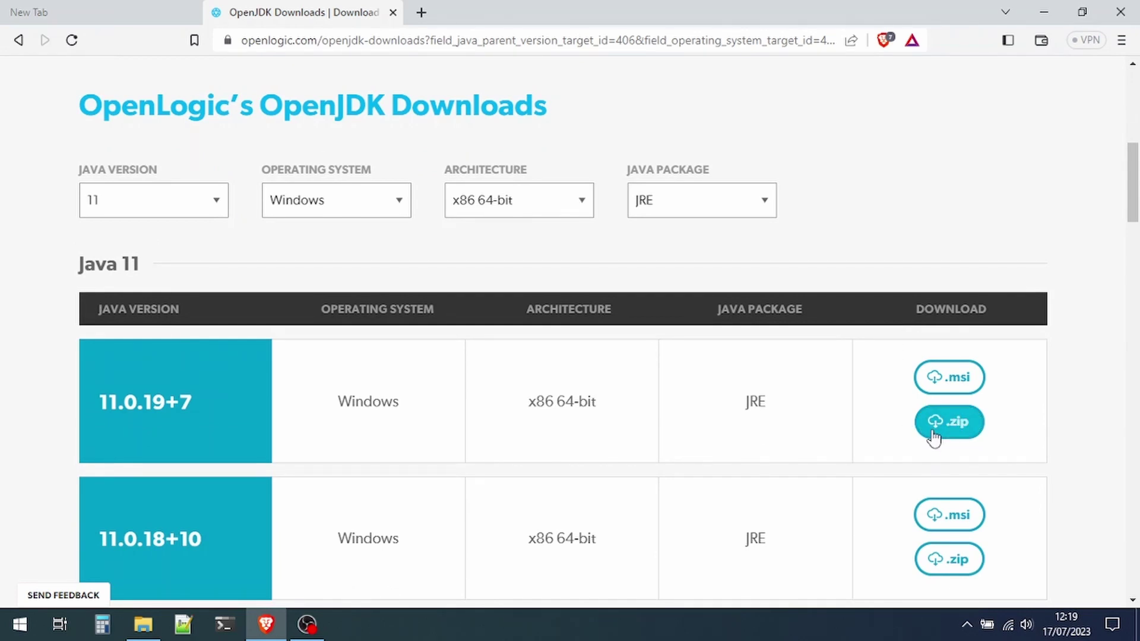
pyautogui.click(944, 379)
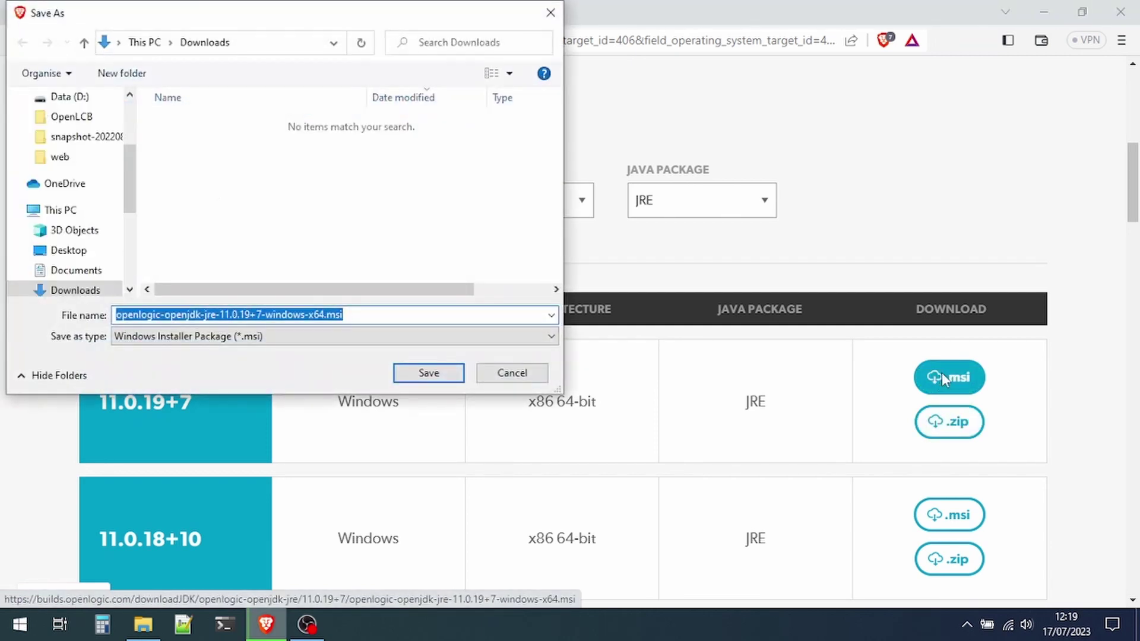
pyautogui.click(420, 373)
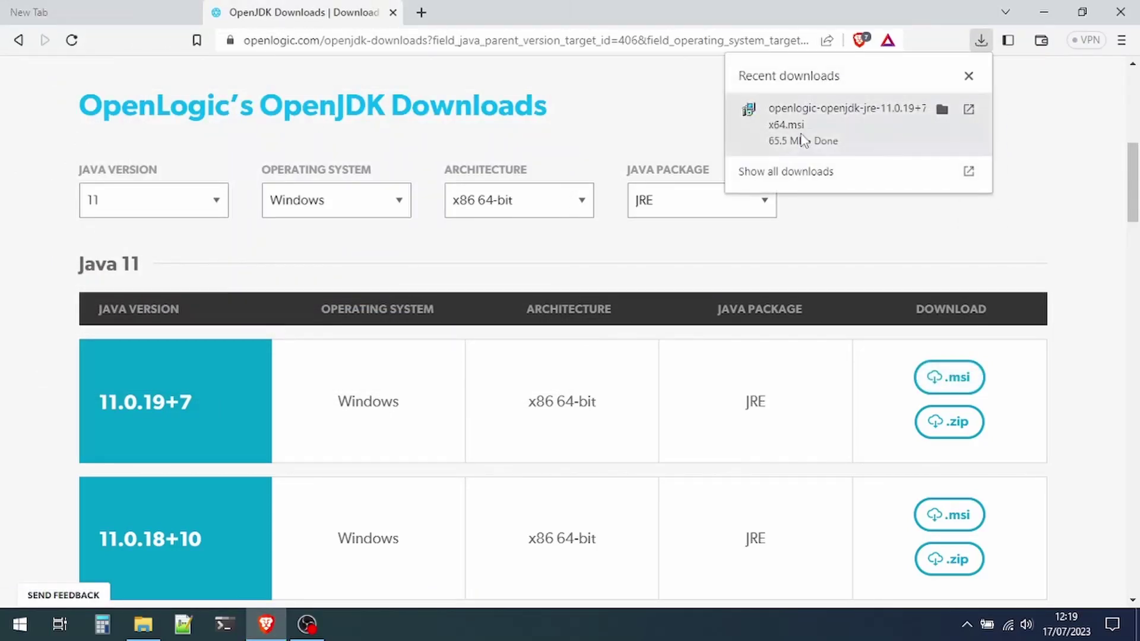
# Step: Launch the OpenJDK JRE installer and accept the licence agreement
pyautogui.click(799, 135)
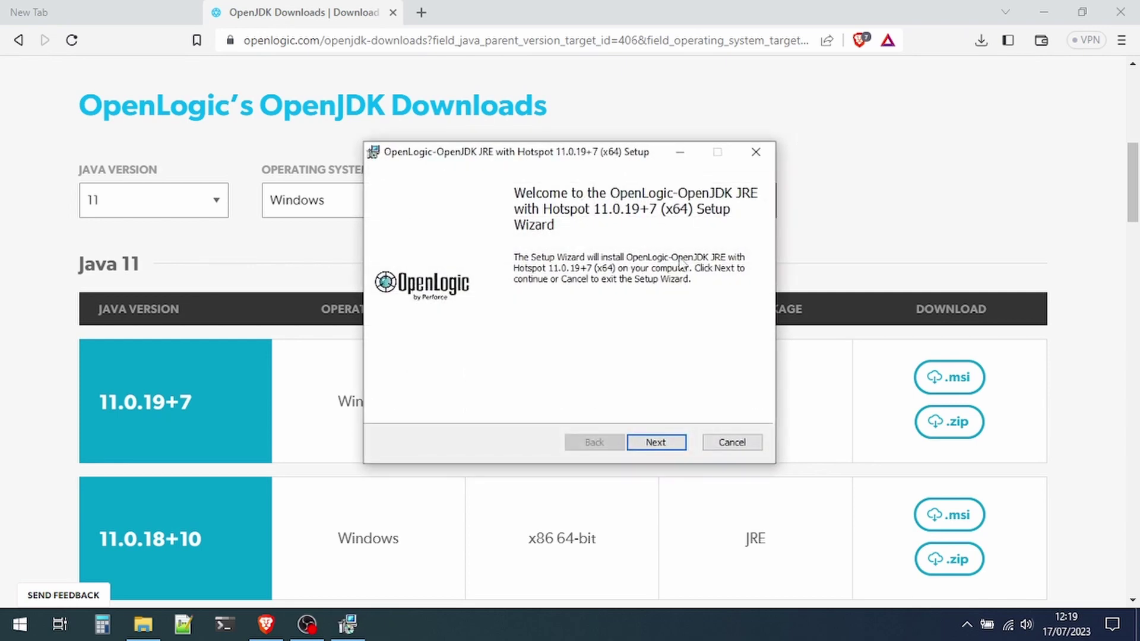
pyautogui.click(641, 444)
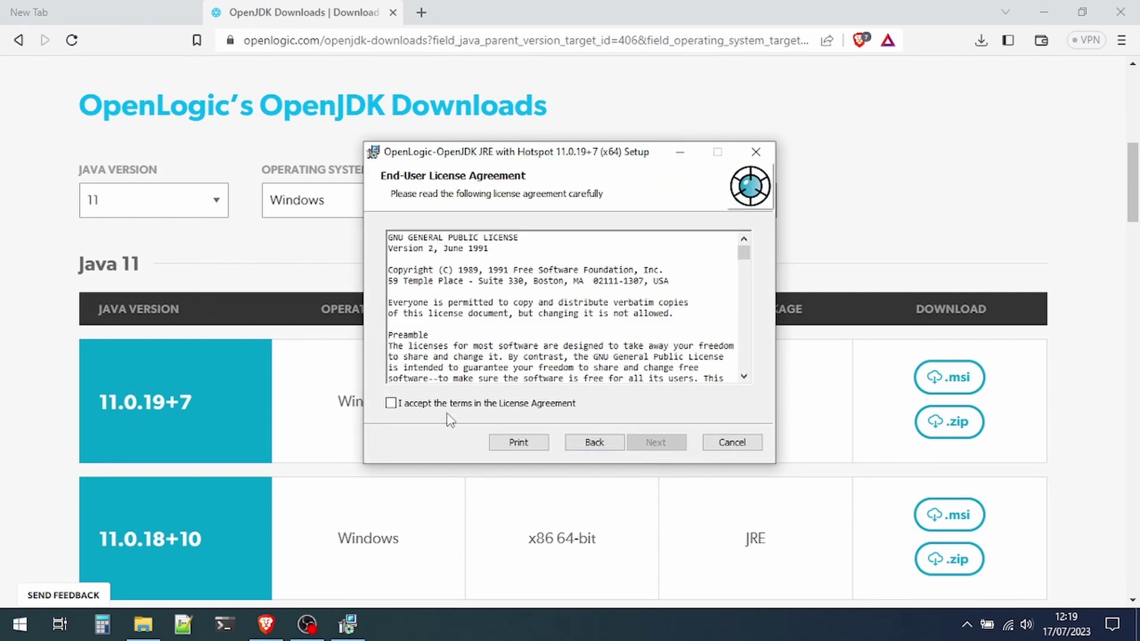
pyautogui.click(446, 408)
pyautogui.click(656, 442)
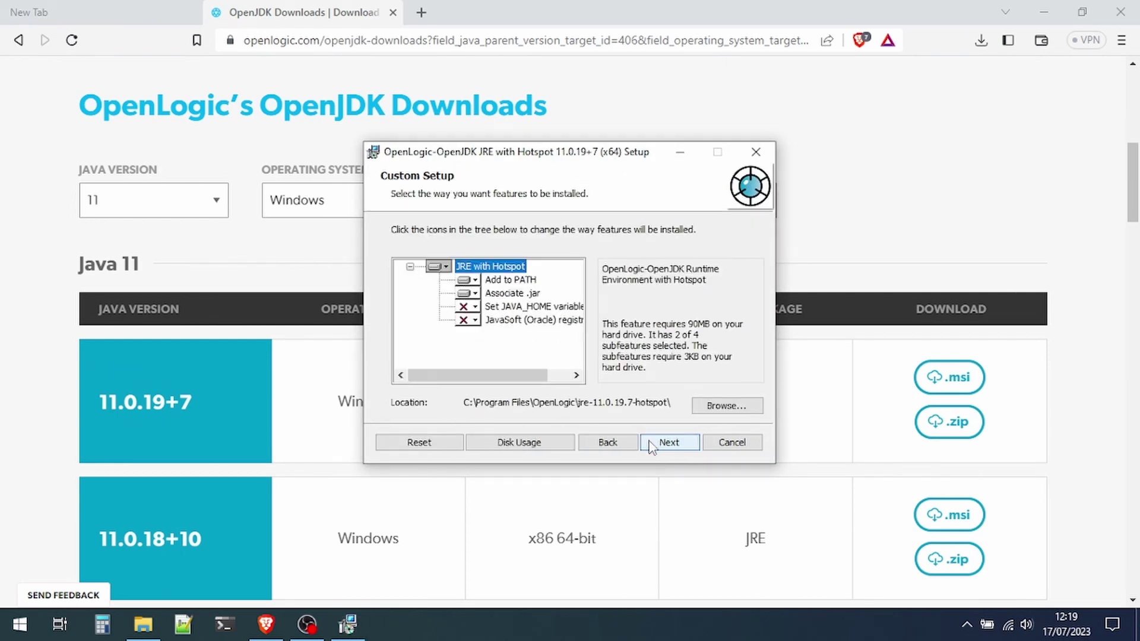
# Step: Enable Set JAVA_HOME and the JavaSoft (Oracle) registry keys, then install the JRE
pyautogui.click(472, 310)
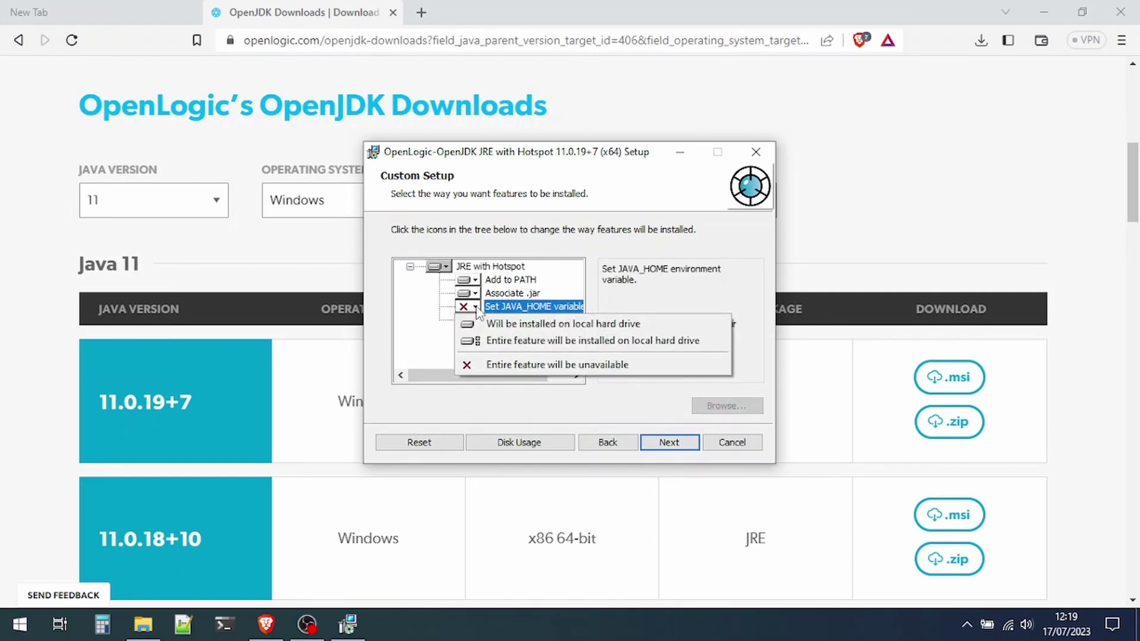
pyautogui.click(499, 342)
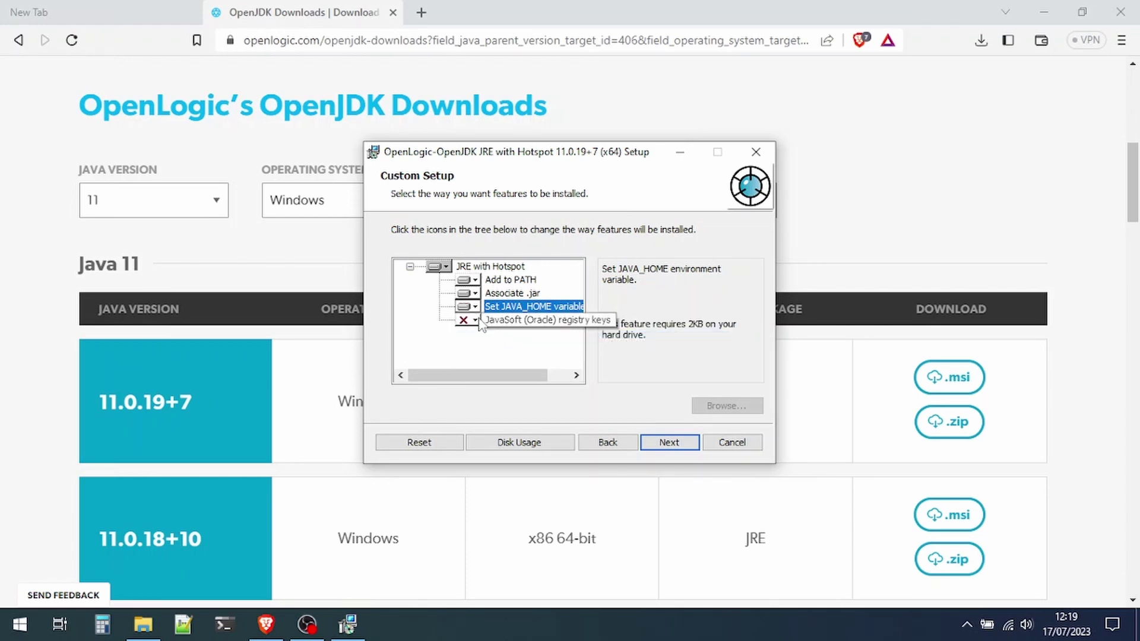
pyautogui.click(480, 324)
pyautogui.click(505, 355)
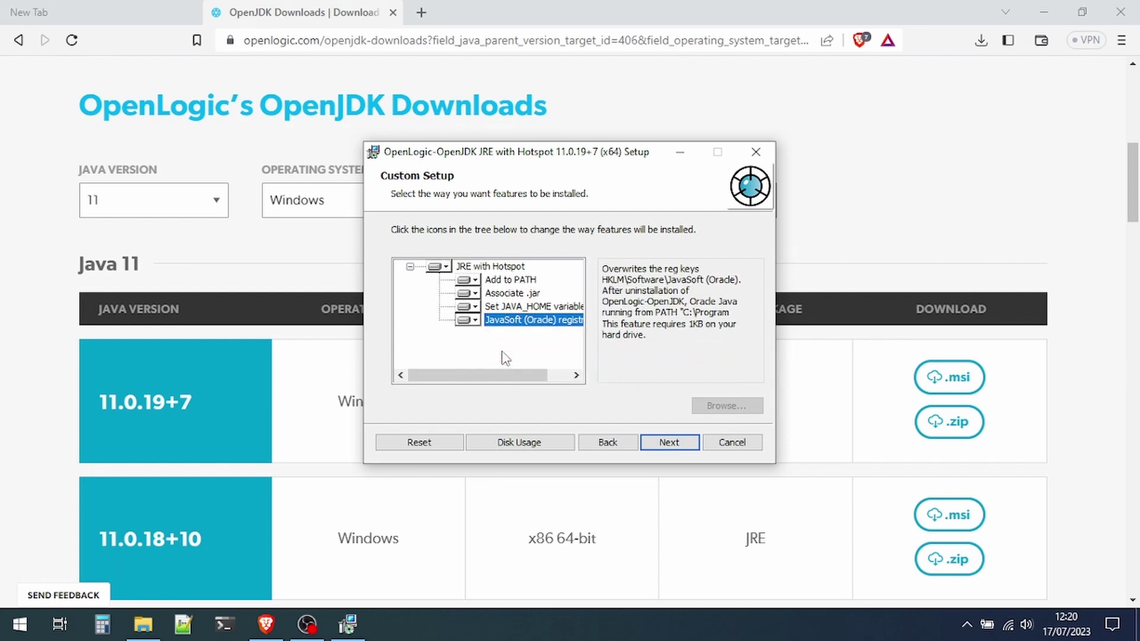
pyautogui.click(664, 445)
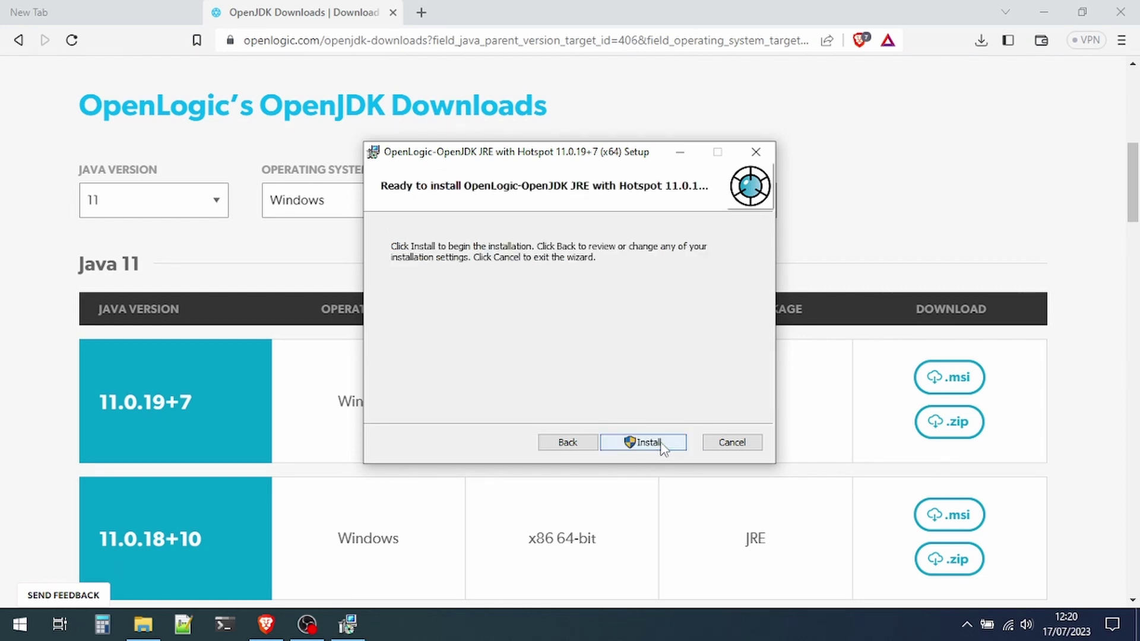
pyautogui.click(648, 443)
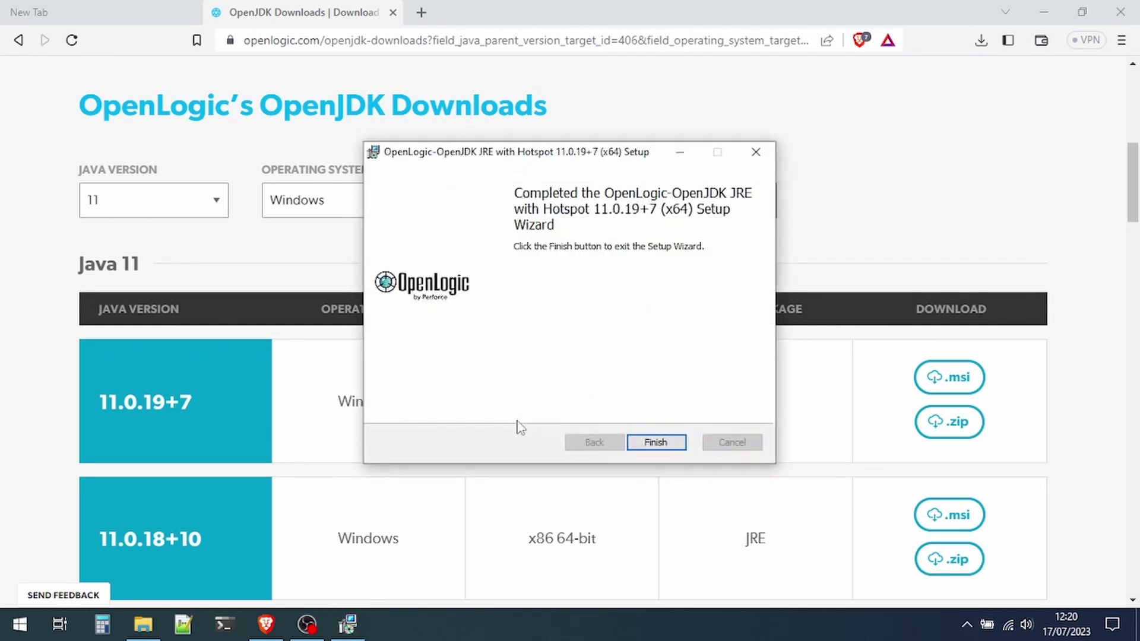
pyautogui.click(656, 442)
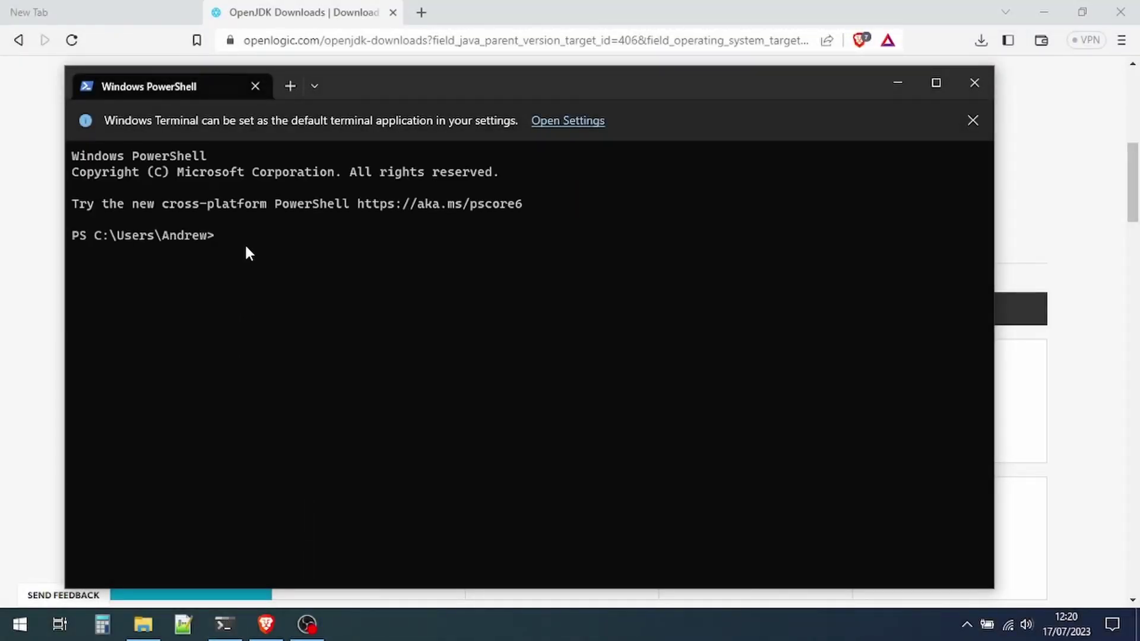
# Step: Run java --version in PowerShell to confirm OpenJDK 11.0.19 is installed
pyautogui.write('java --version')
pyautogui.press('Return')
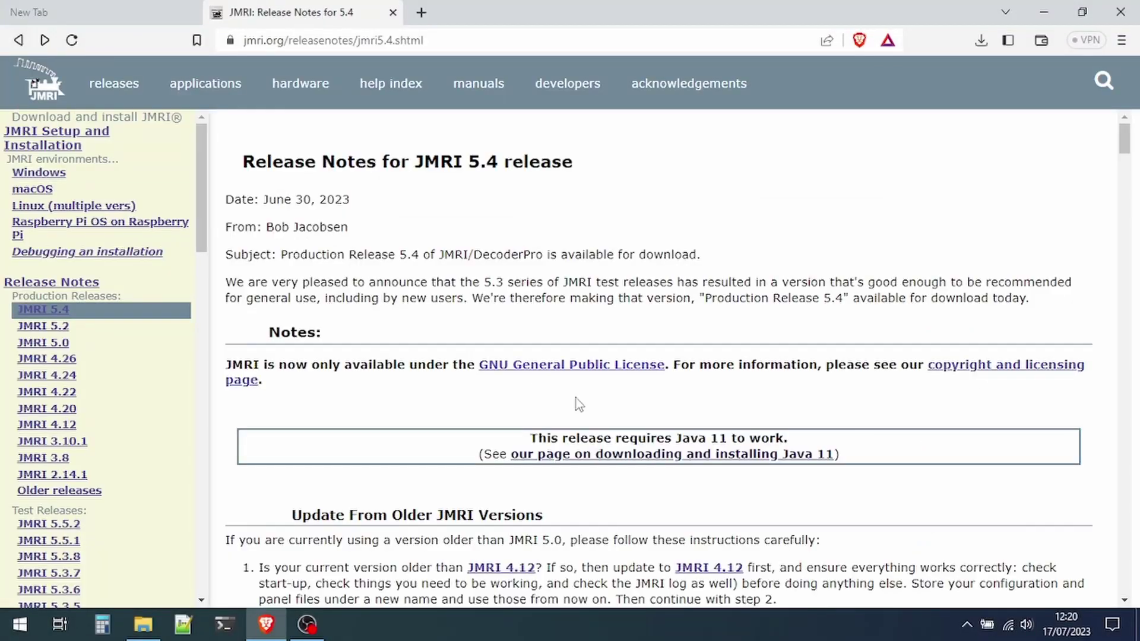
# Step: Download the 158 MB JMRI 5.4 Windows installer and launch it
pyautogui.scroll(-20, 633, 425)
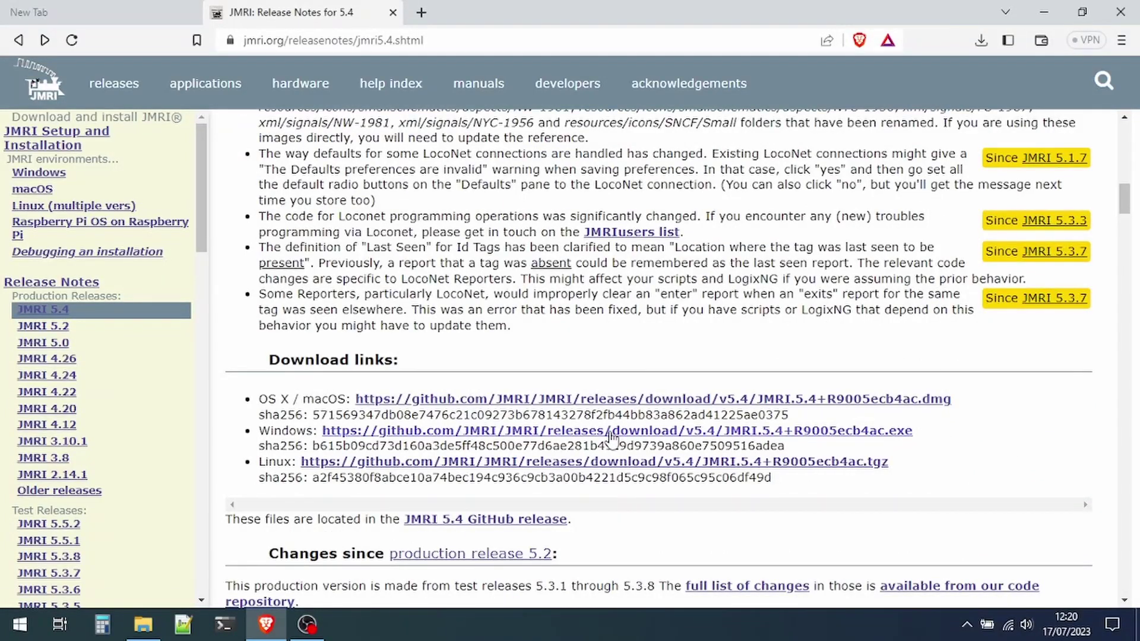
pyautogui.click(612, 431)
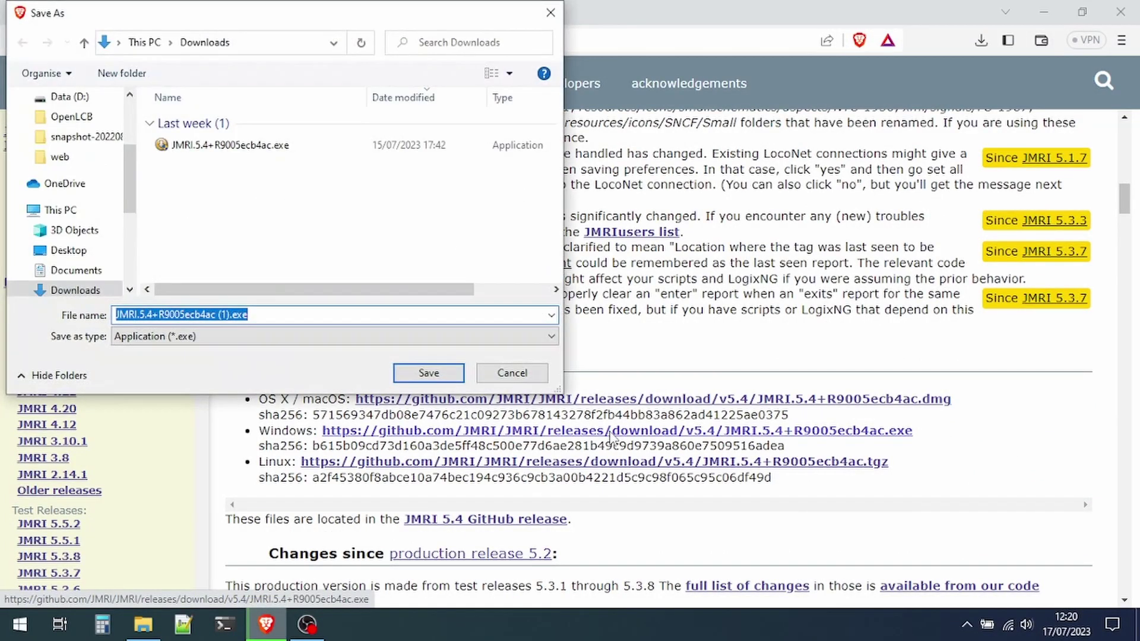
pyautogui.click(430, 374)
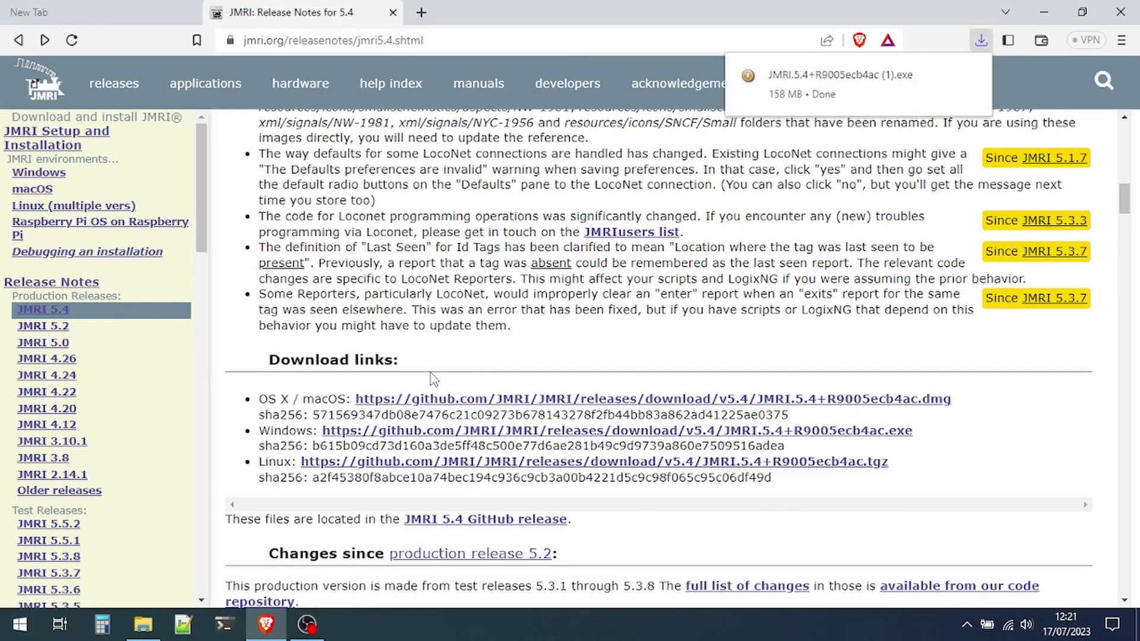
pyautogui.click(846, 85)
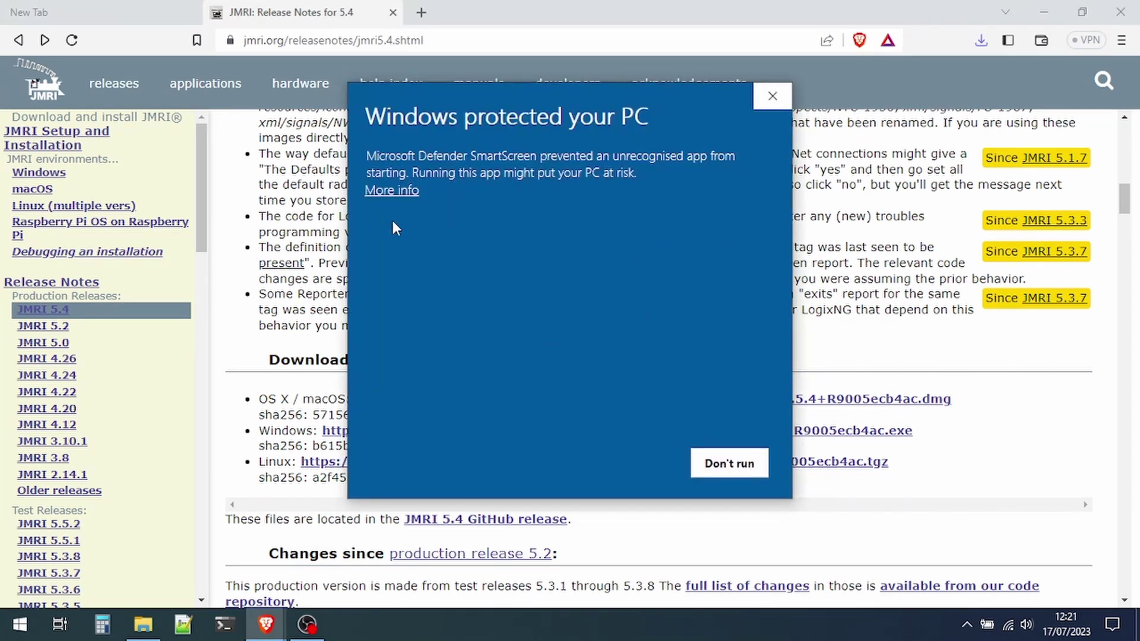
# Step: Run the installer past SmartScreen and install typical components into C:\Program Files (x86)\JMRI
pyautogui.click(389, 190)
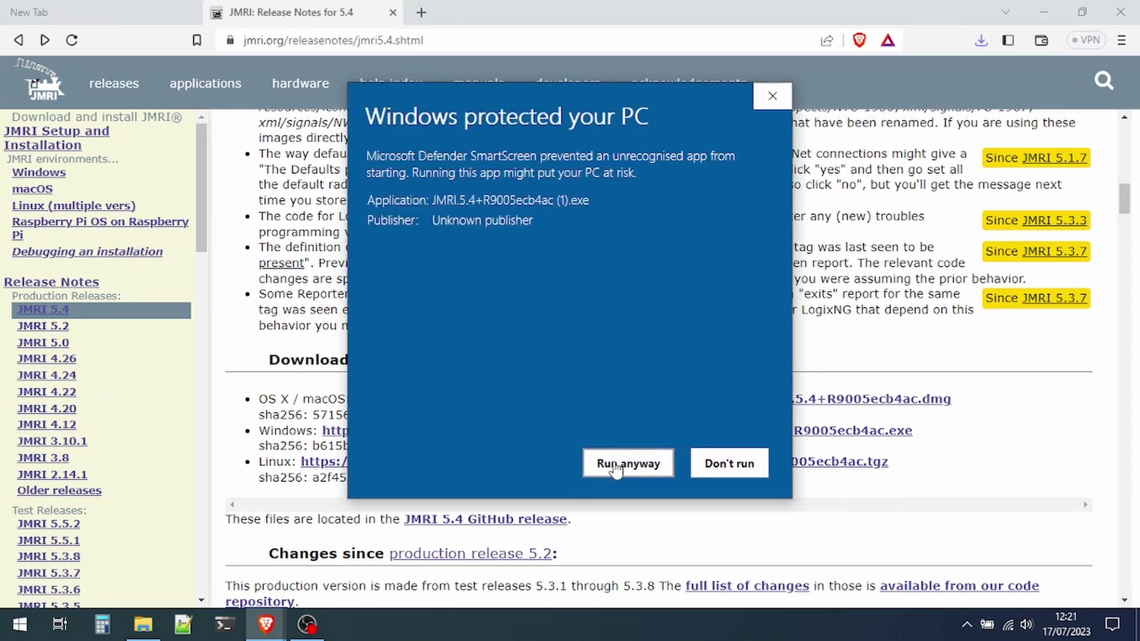
pyautogui.click(616, 466)
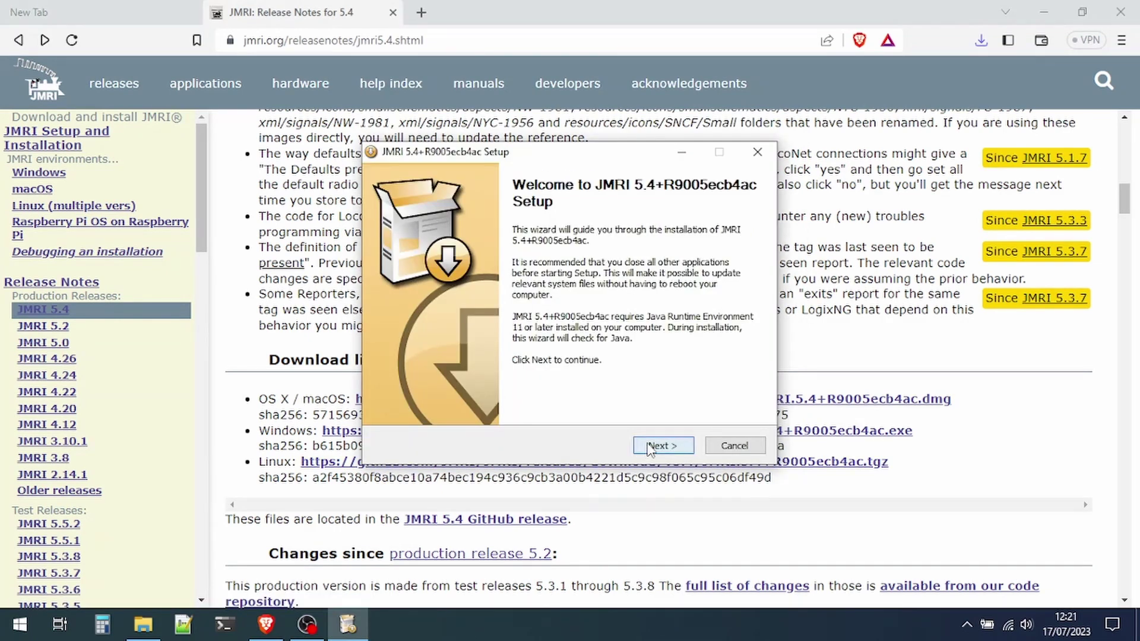
pyautogui.click(650, 449)
pyautogui.click(650, 450)
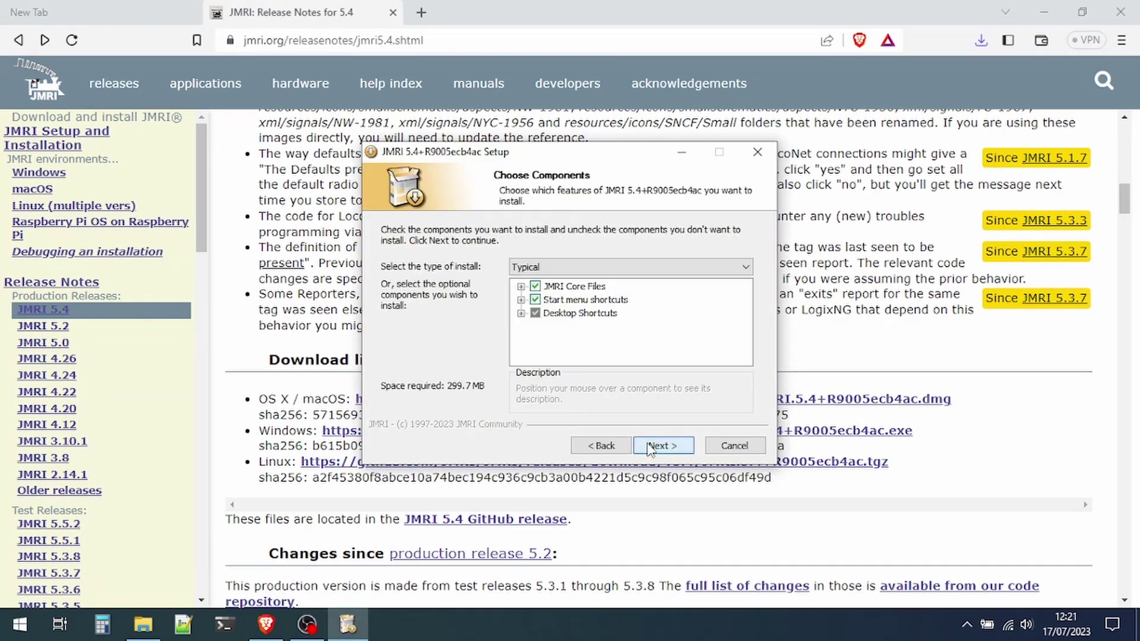
pyautogui.click(650, 450)
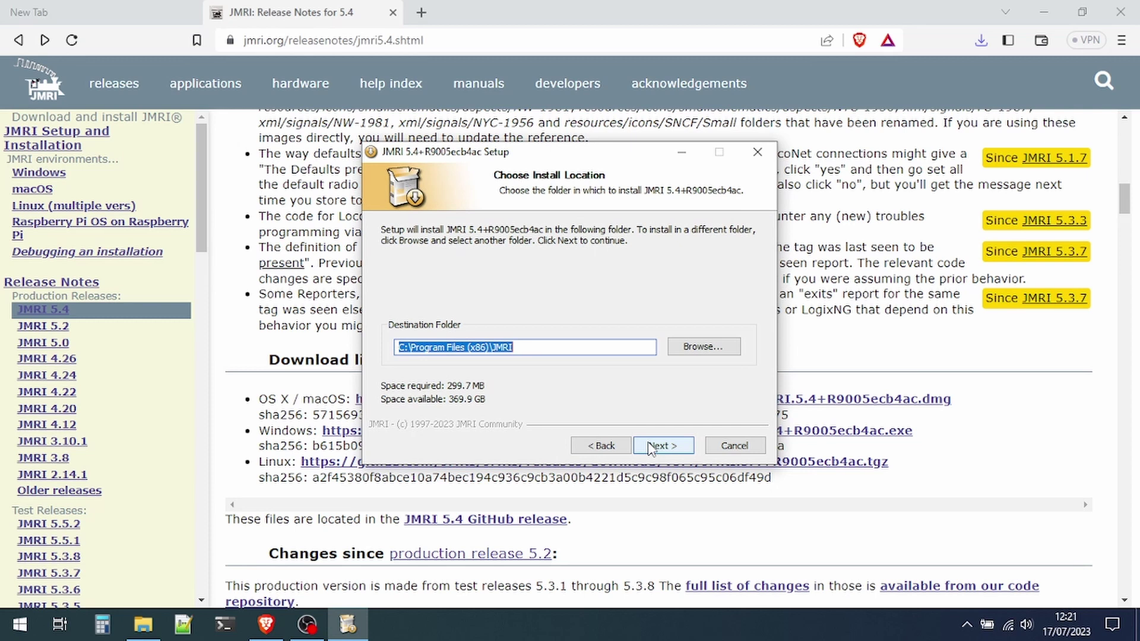
pyautogui.click(653, 449)
pyautogui.click(653, 450)
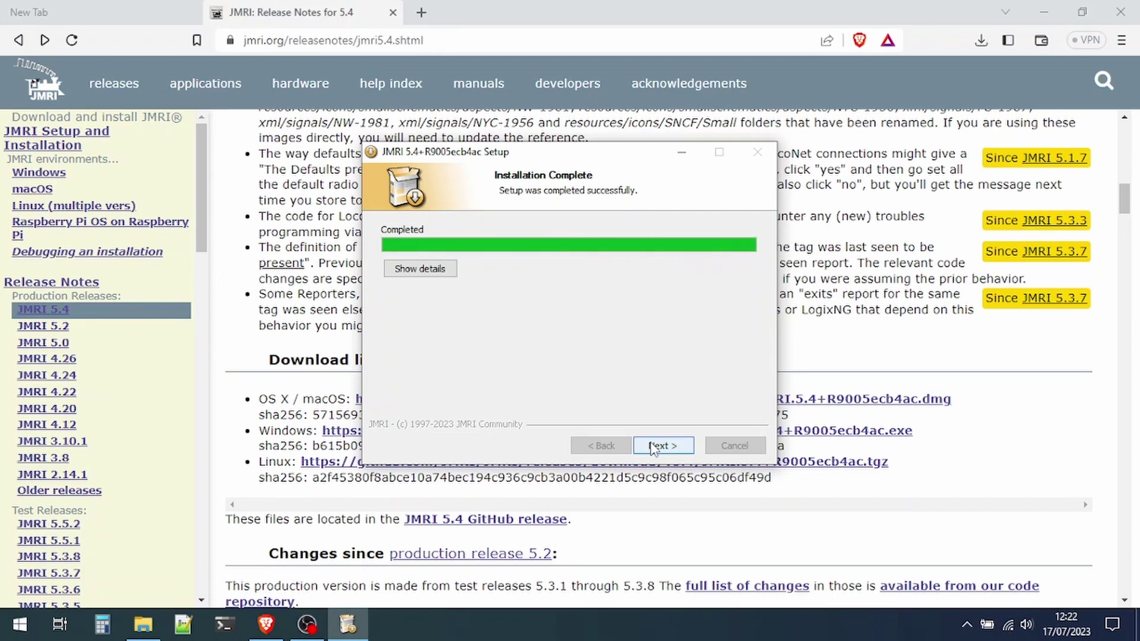
pyautogui.click(654, 447)
pyautogui.click(654, 447)
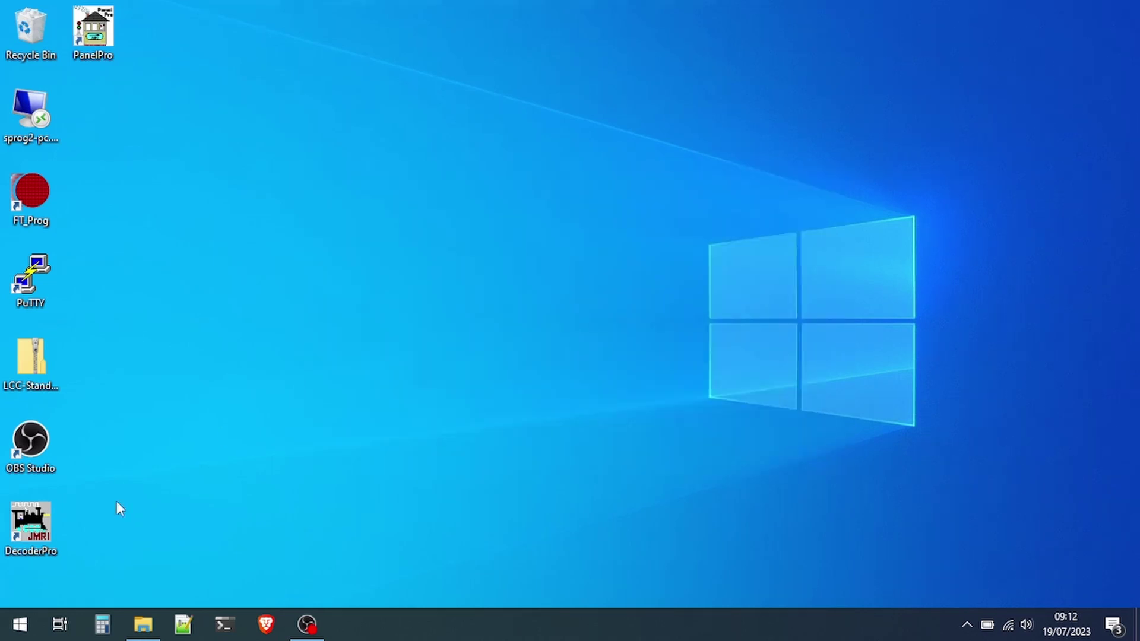
# Step: Search 'dev' to open Device Manager and expand Ports (COM & LPT) to find COM12
pyautogui.click(19, 627)
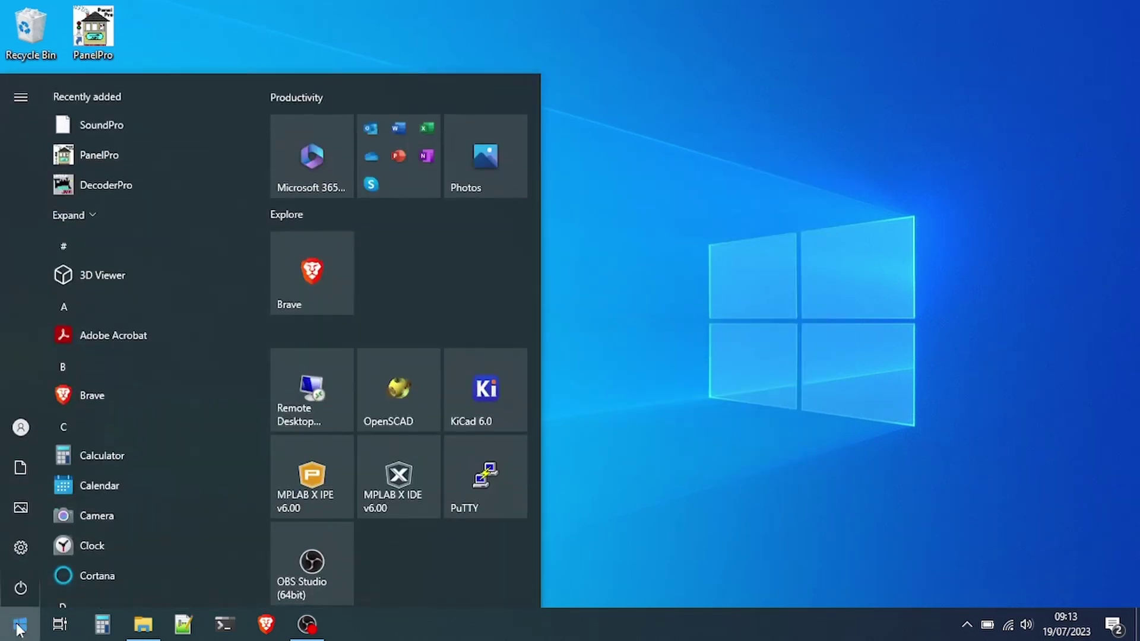
pyautogui.write('dev')
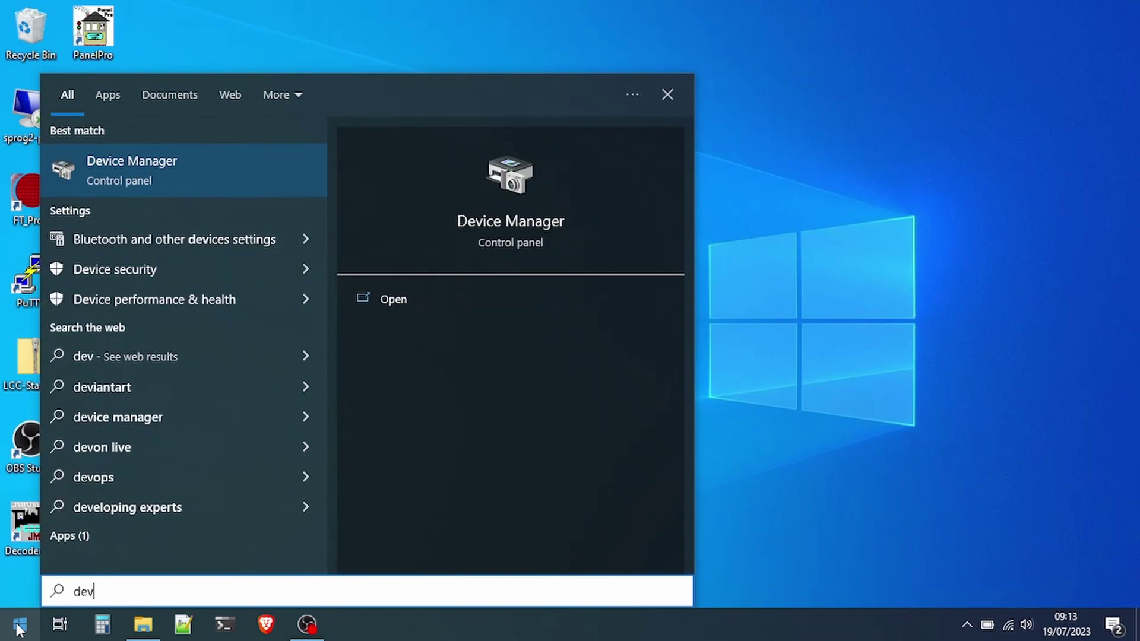
pyautogui.click(504, 202)
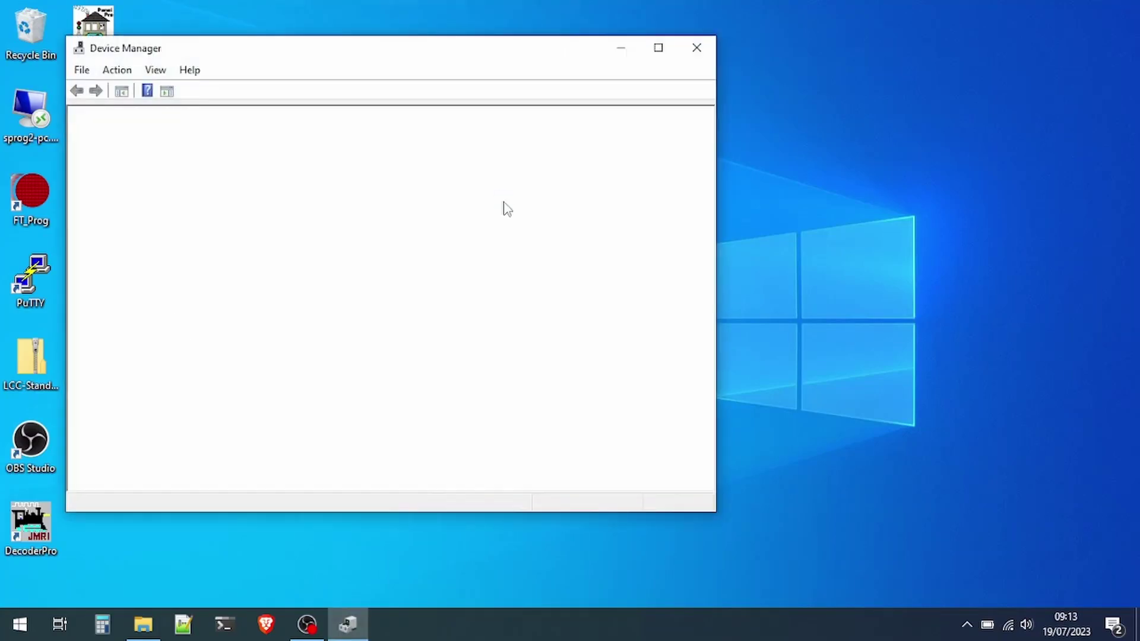
pyautogui.click(92, 294)
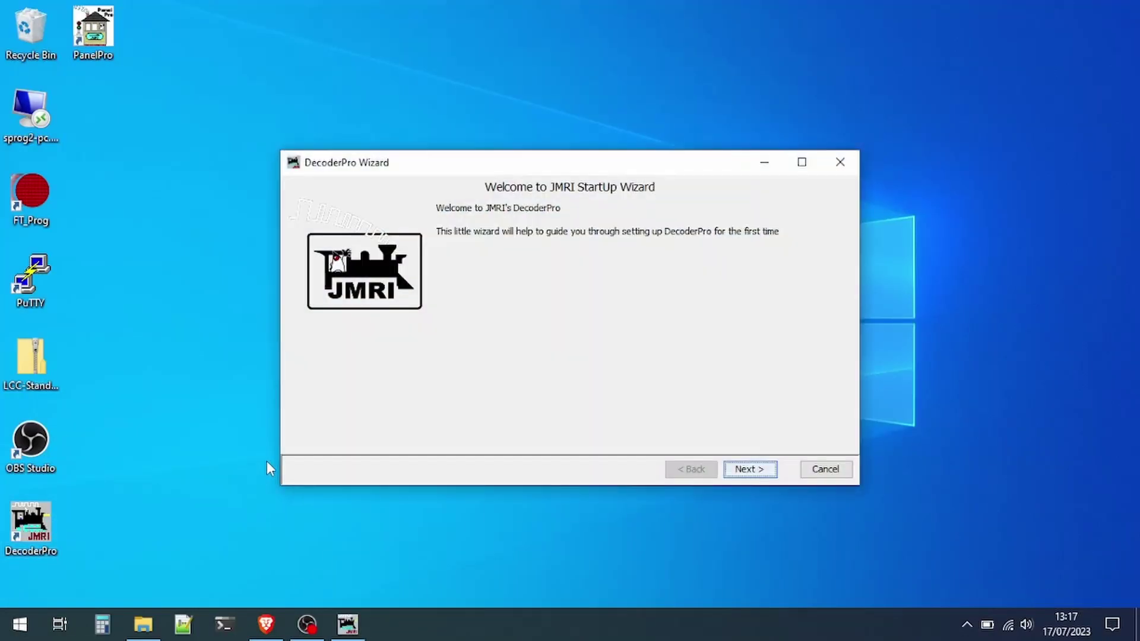
# Step: Keep the default language and owner, then choose SPROG DCC, SPROG connection, serial port COM12
pyautogui.click(750, 469)
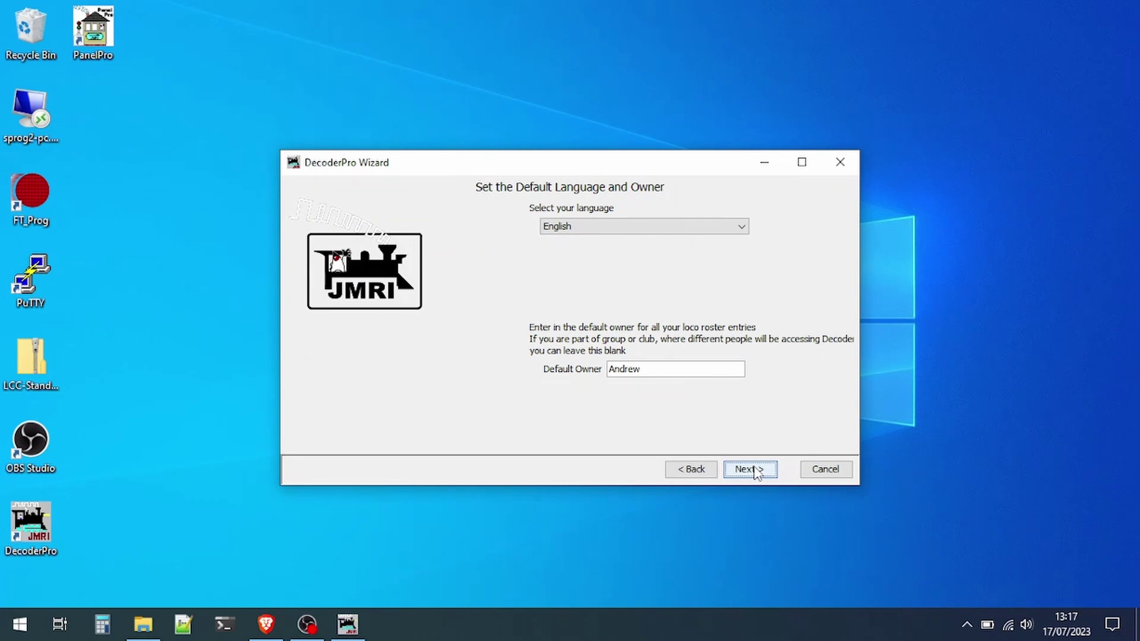
pyautogui.click(756, 472)
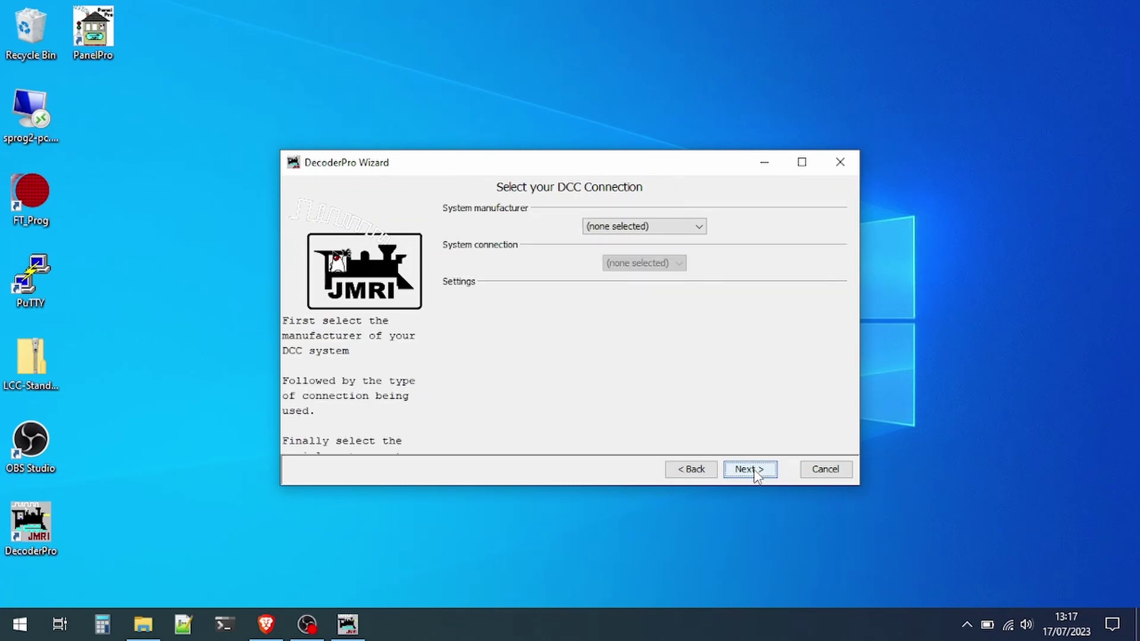
pyautogui.click(699, 226)
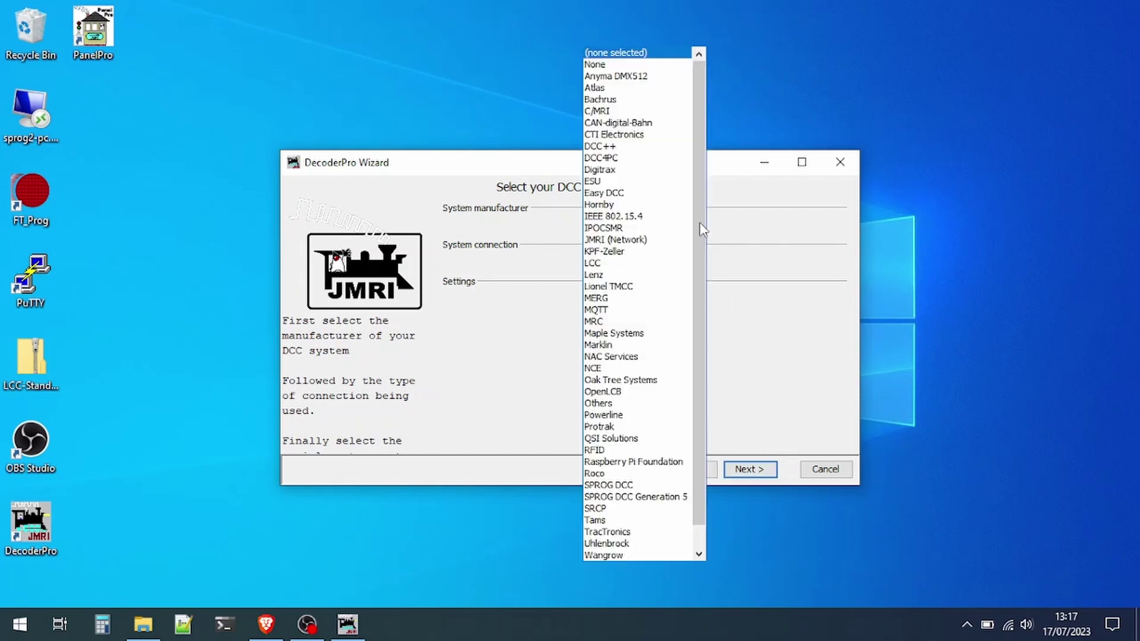
pyautogui.click(635, 485)
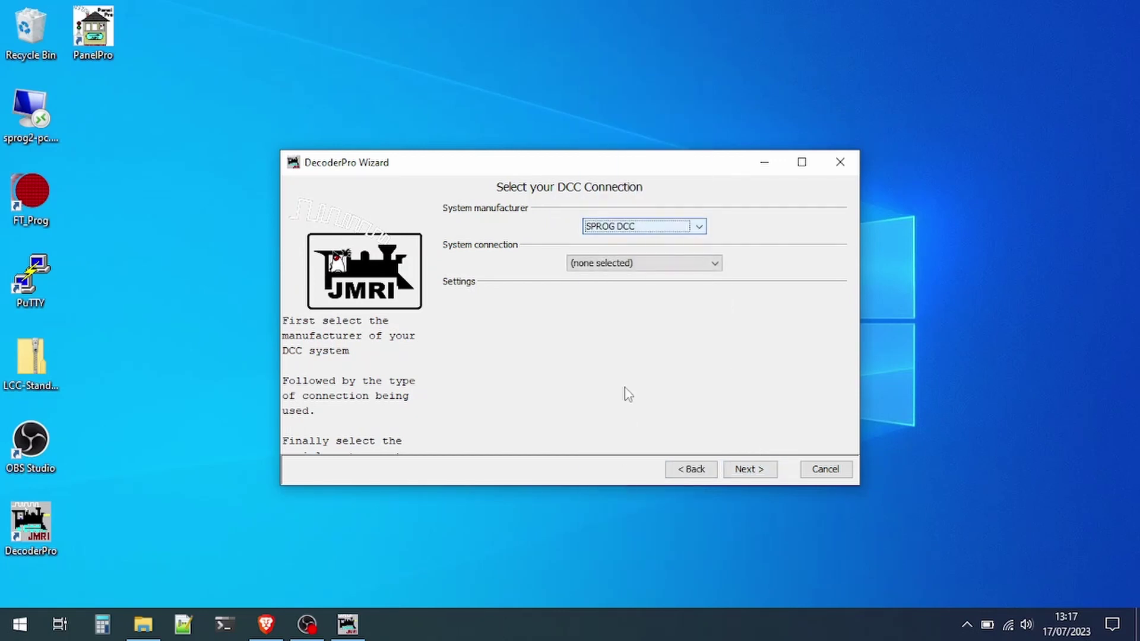
pyautogui.click(620, 268)
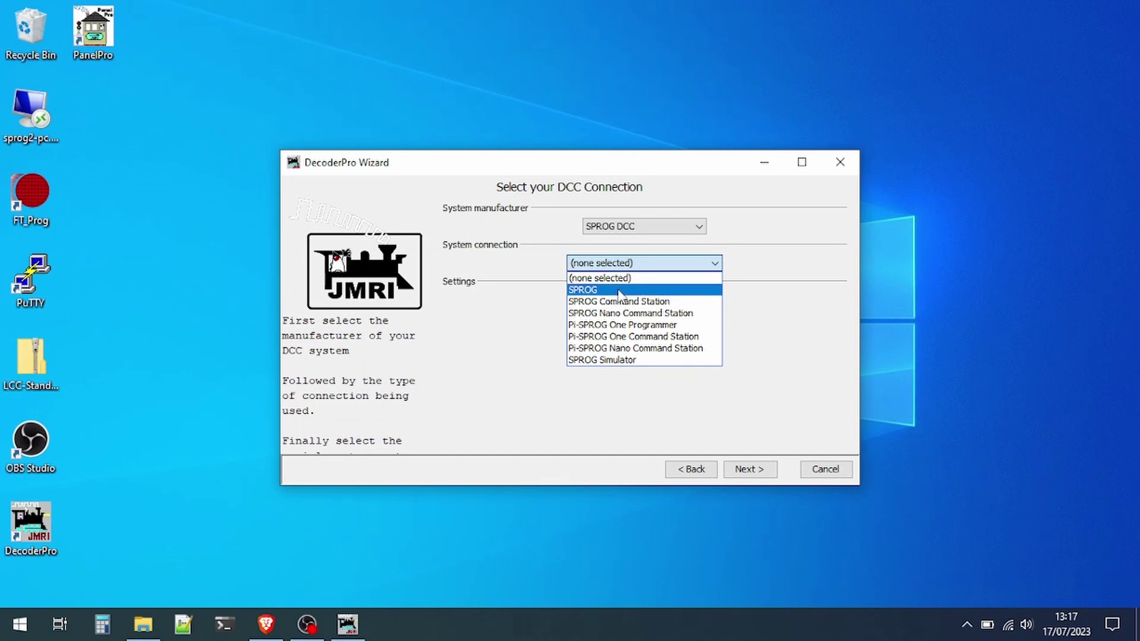
pyautogui.click(619, 291)
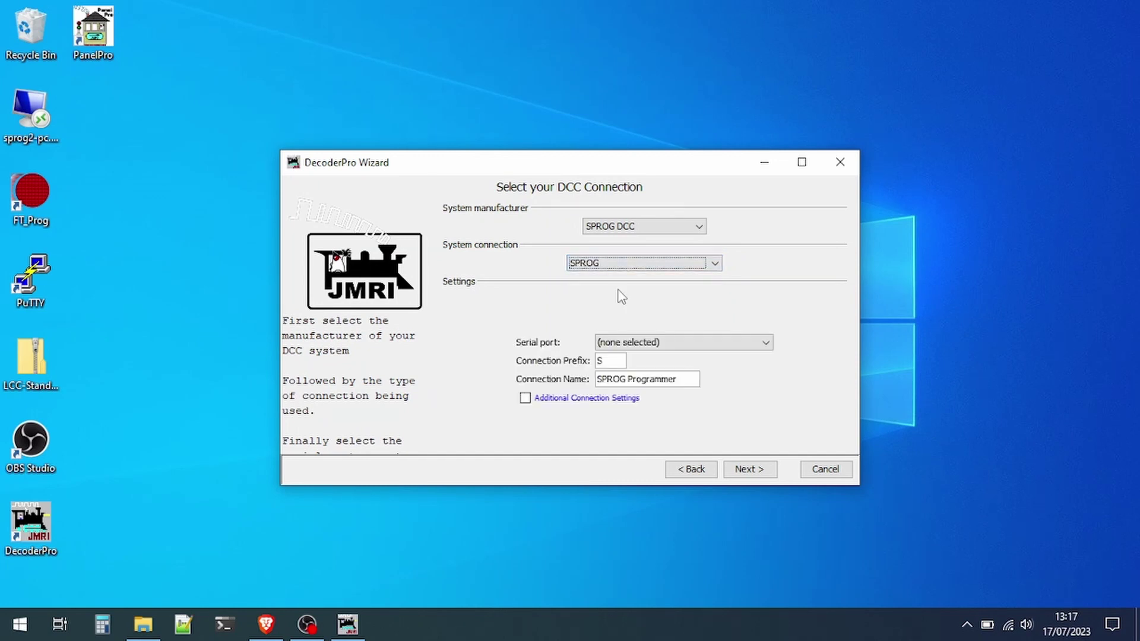
pyautogui.click(638, 345)
pyautogui.click(641, 369)
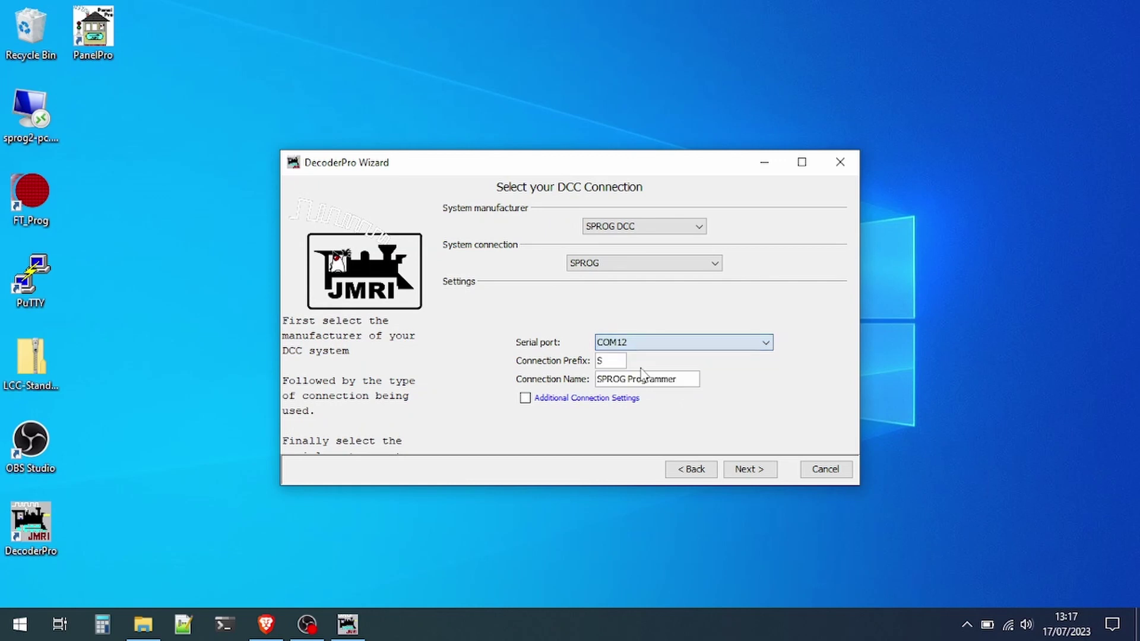
pyautogui.click(746, 472)
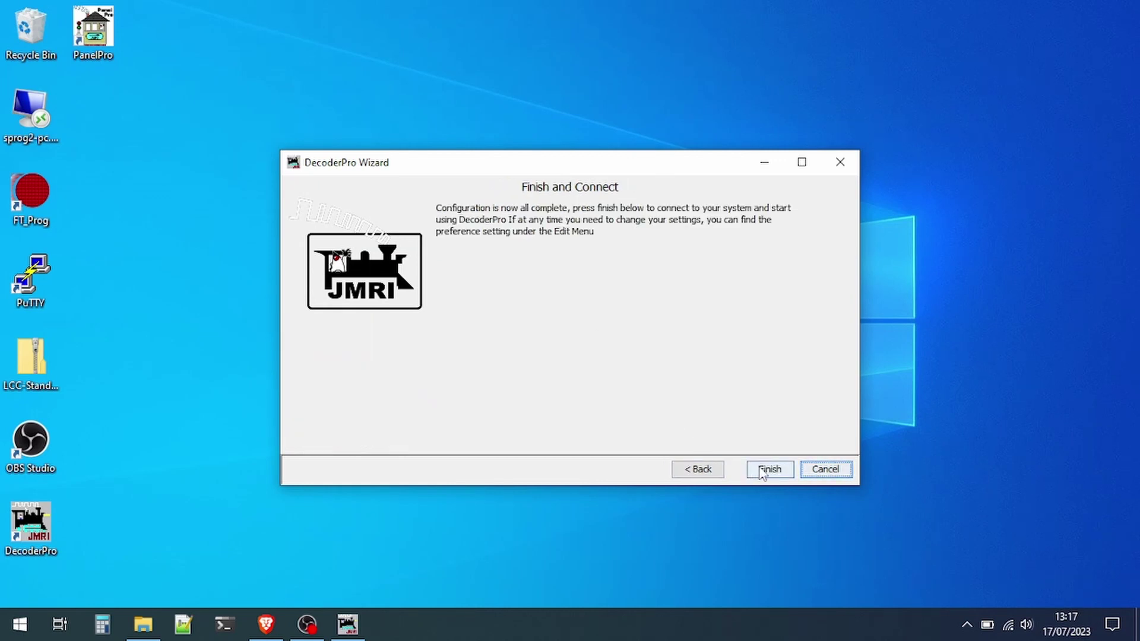
# Step: Finish the wizard to connect to the SPROG and open the All Entries roster
pyautogui.click(758, 466)
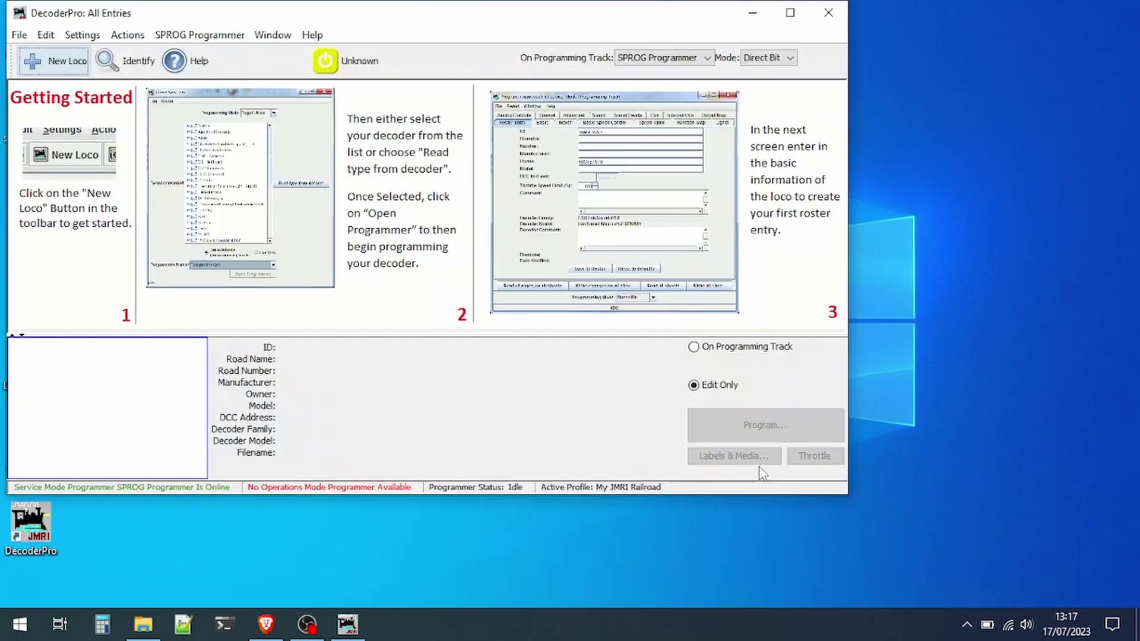